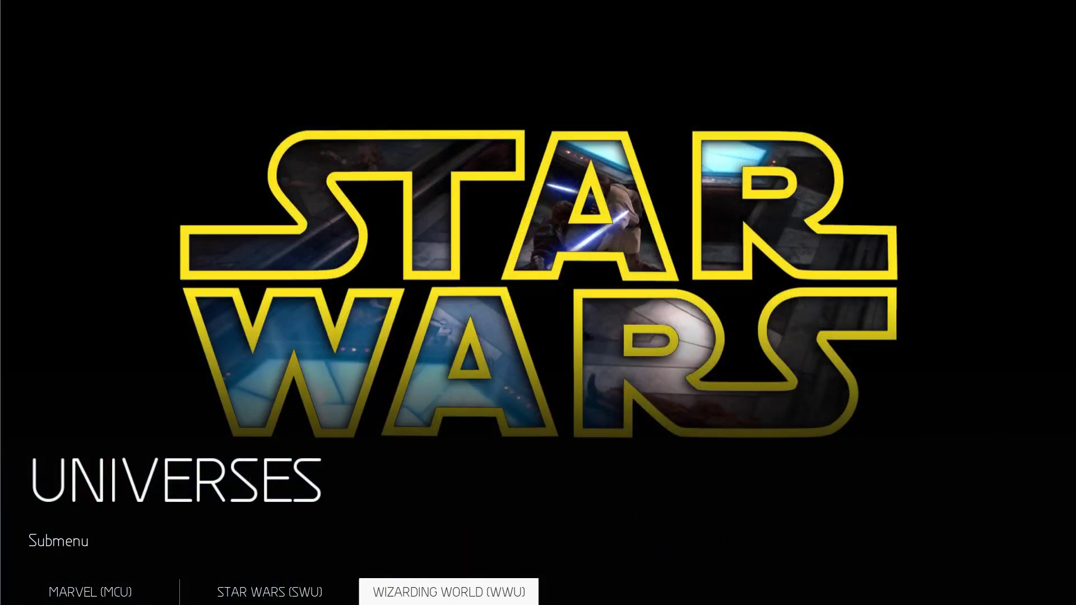
# Step: Open the Marvel (MCU) list from the Universes submenu and browse its first movies down to Iron Man 2 and back
pyautogui.press('Left')
pyautogui.press('Left')
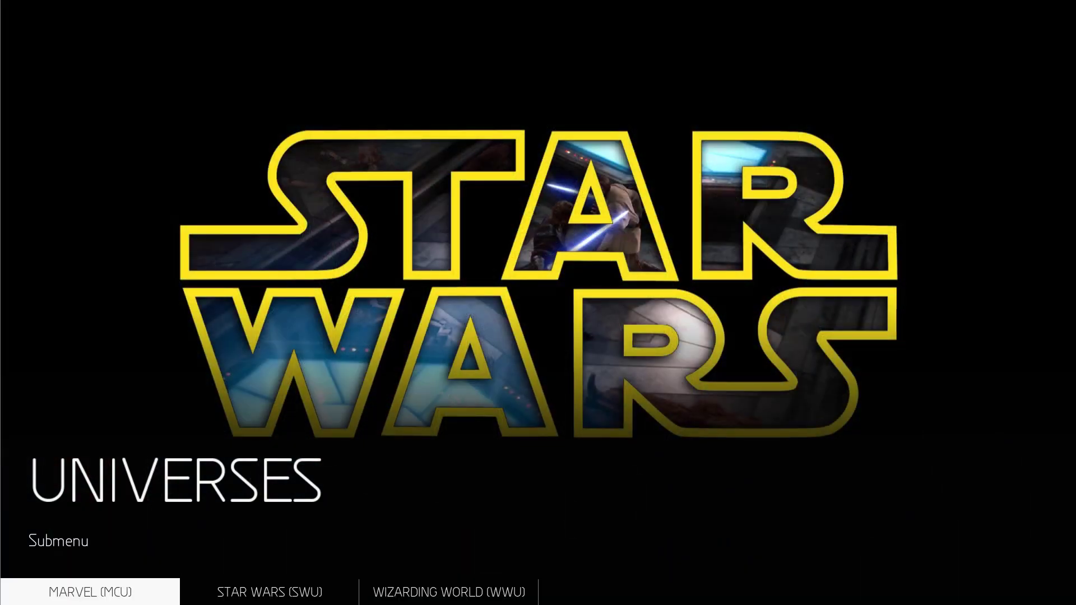
pyautogui.press('Return')
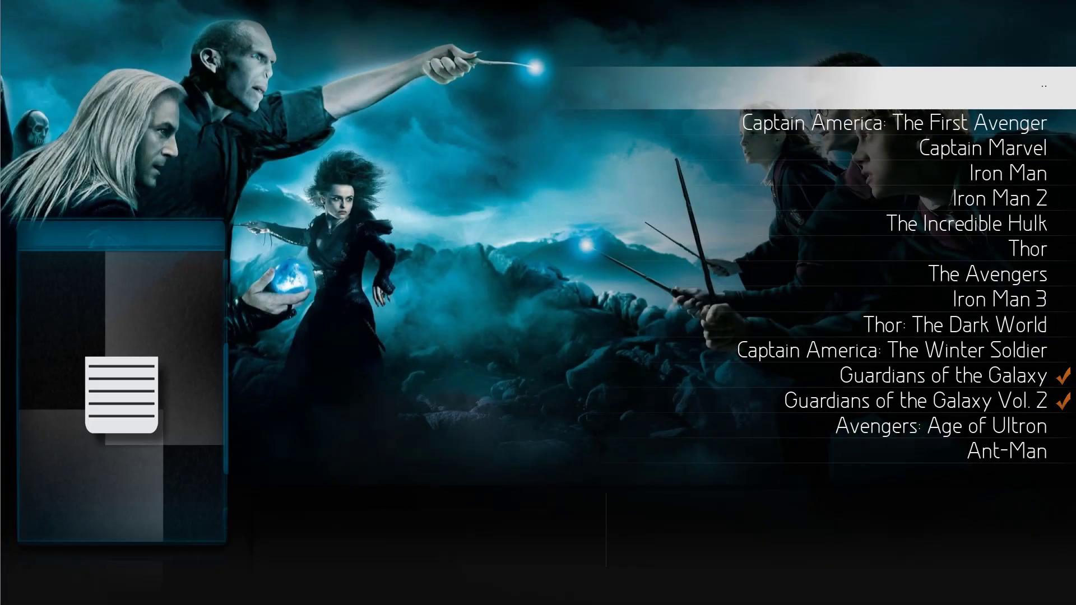
pyautogui.press('Down')
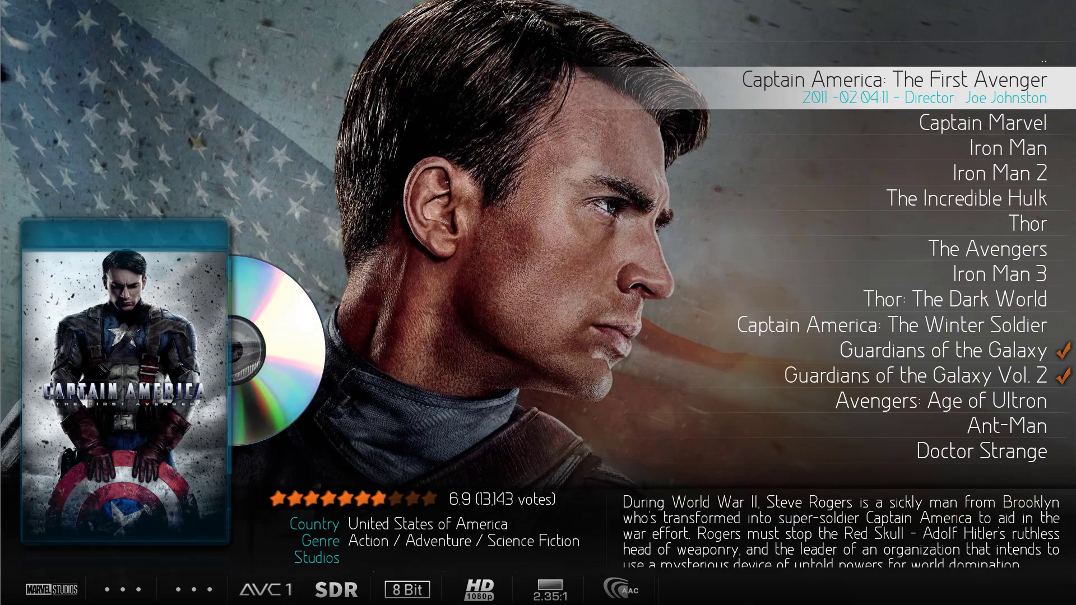
pyautogui.press('Down')
pyautogui.press('Down')
pyautogui.press('Down')
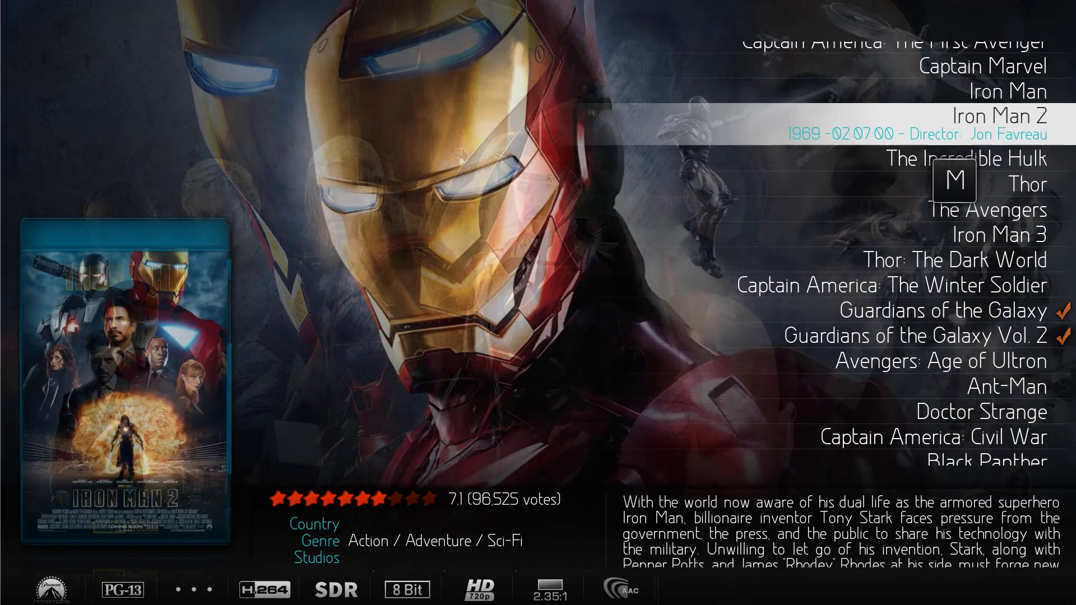
pyautogui.press('Up')
pyautogui.press('Up')
pyautogui.press('Up')
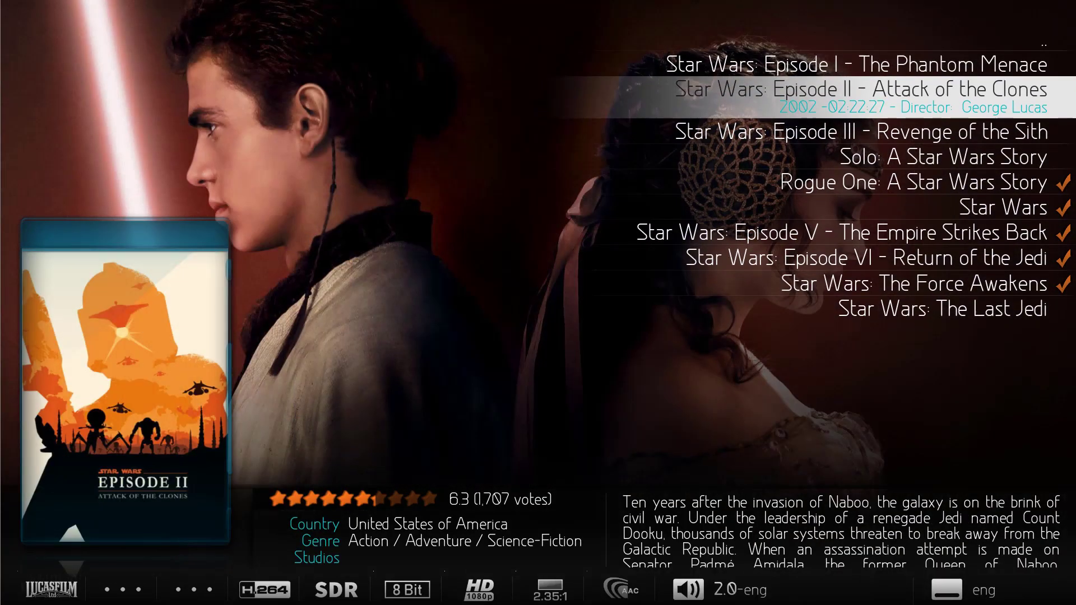
# Step: Browse the Star Wars movie list upward from Episode II - Attack of the Clones
pyautogui.press('Up')
pyautogui.press('Up')
pyautogui.press('Up')
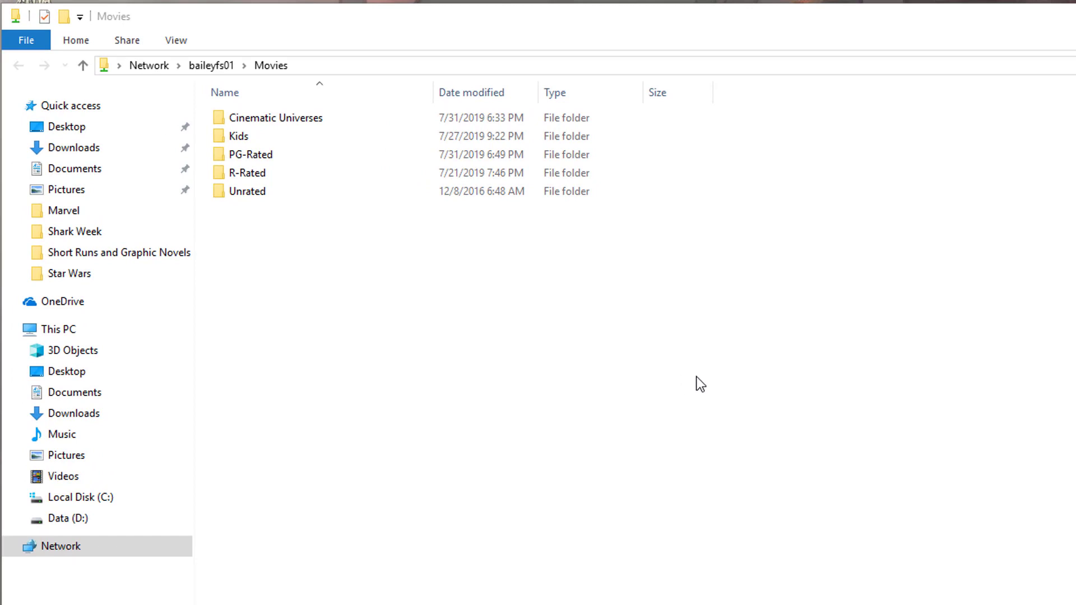
# Step: In File Explorer, reveal the full network path of the Movies folder and open its Cinematic Universes subfolder
pyautogui.click(356, 64)
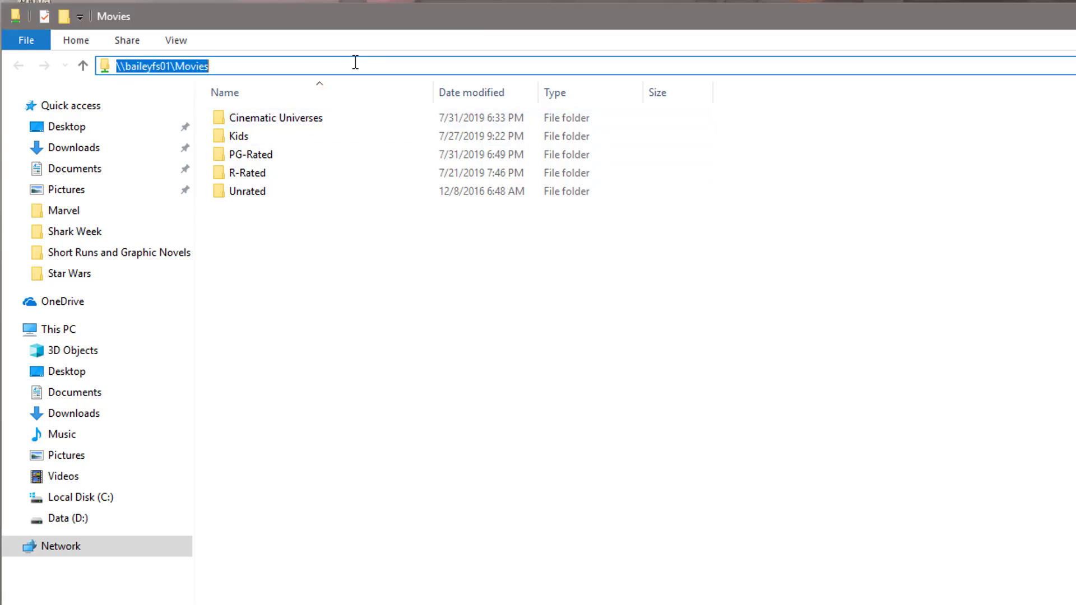
pyautogui.click(230, 67)
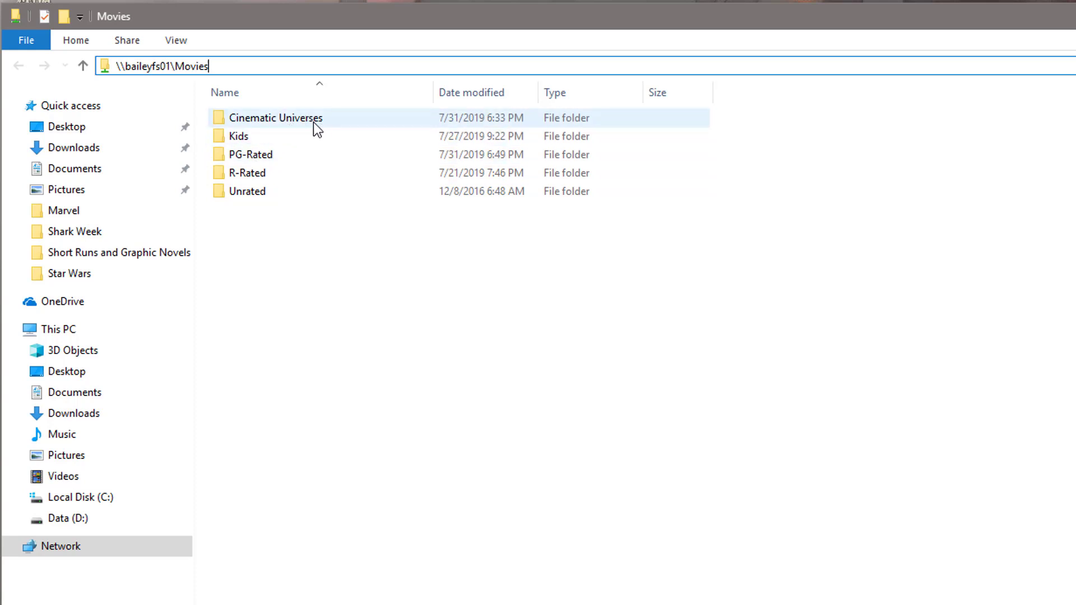
pyautogui.moveTo(315, 120)
pyautogui.click(317, 122)
pyautogui.doubleClick(311, 120)
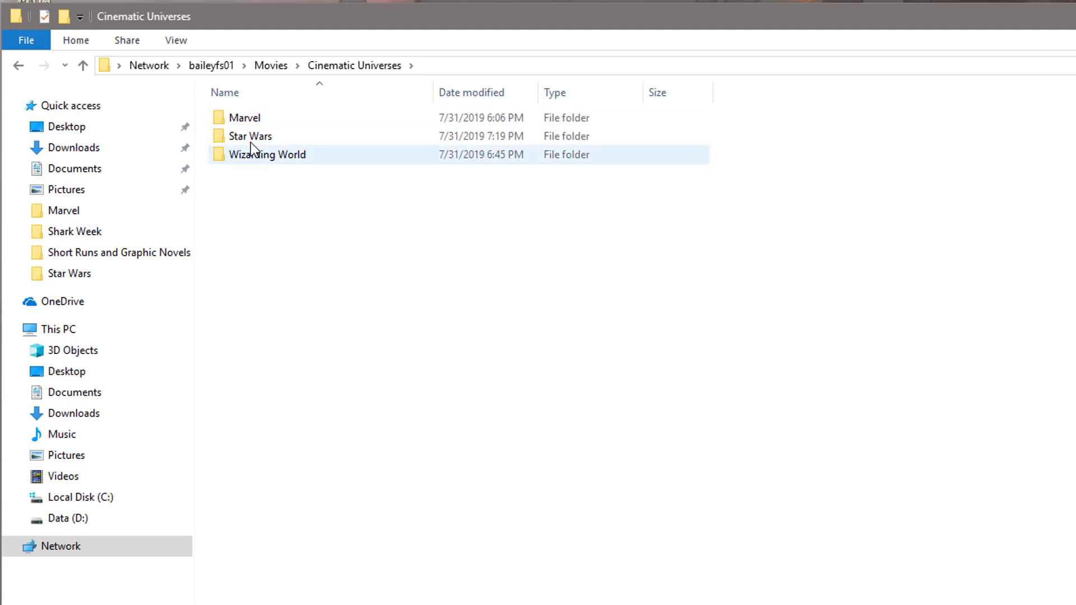
# Step: Open the Marvel folder with a widened Name column and view its MCU.txt file
pyautogui.doubleClick(247, 117)
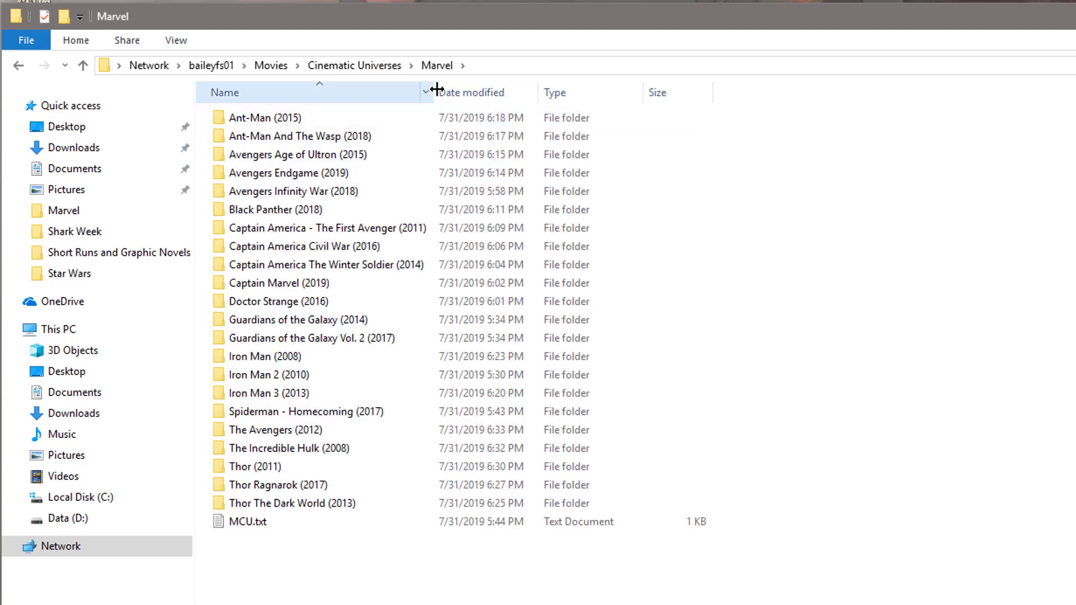
pyautogui.moveTo(437, 90); pyautogui.dragTo(497, 90)
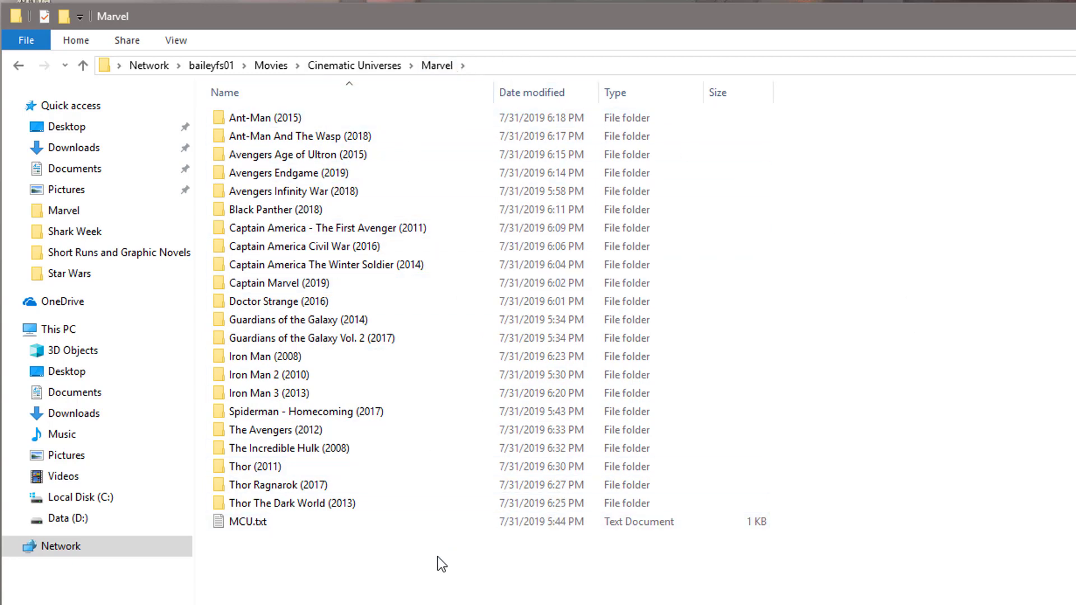
pyautogui.doubleClick(248, 521)
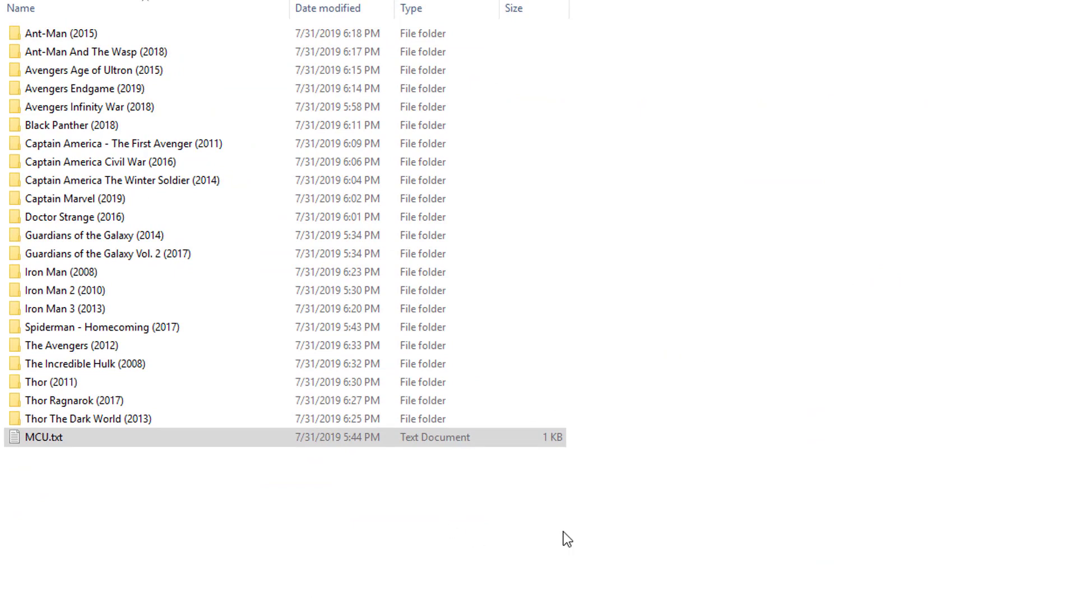
pyautogui.click(277, 527)
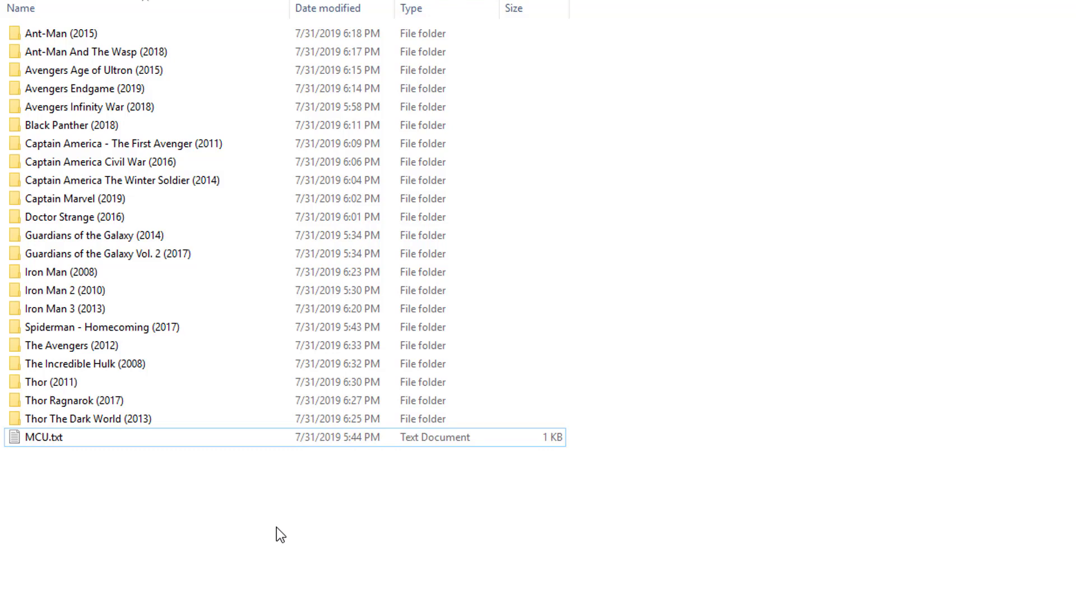
pyautogui.doubleClick(56, 442)
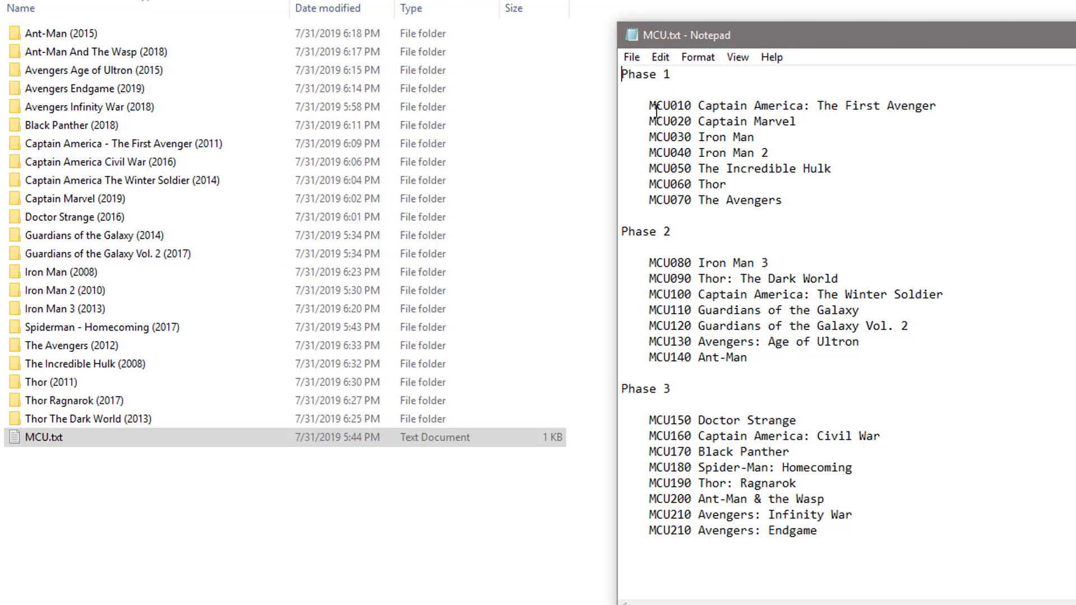
# Step: Highlight the MCU prefix, the number 010, and the first two complete entries of the Phase 1 list
pyautogui.moveTo(650, 106); pyautogui.dragTo(671, 105)
pyautogui.click(672, 118)
pyautogui.moveTo(670, 106); pyautogui.dragTo(693, 137)
pyautogui.moveTo(671, 104); pyautogui.dragTo(687, 112)
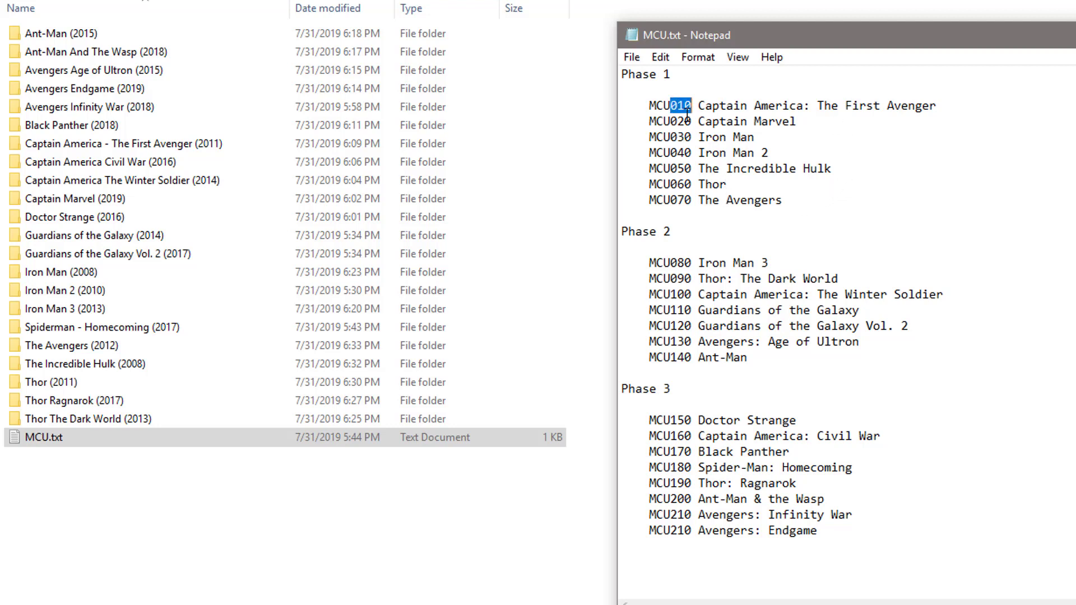
pyautogui.click(650, 108)
pyautogui.moveTo(815, 121); pyautogui.dragTo(651, 106)
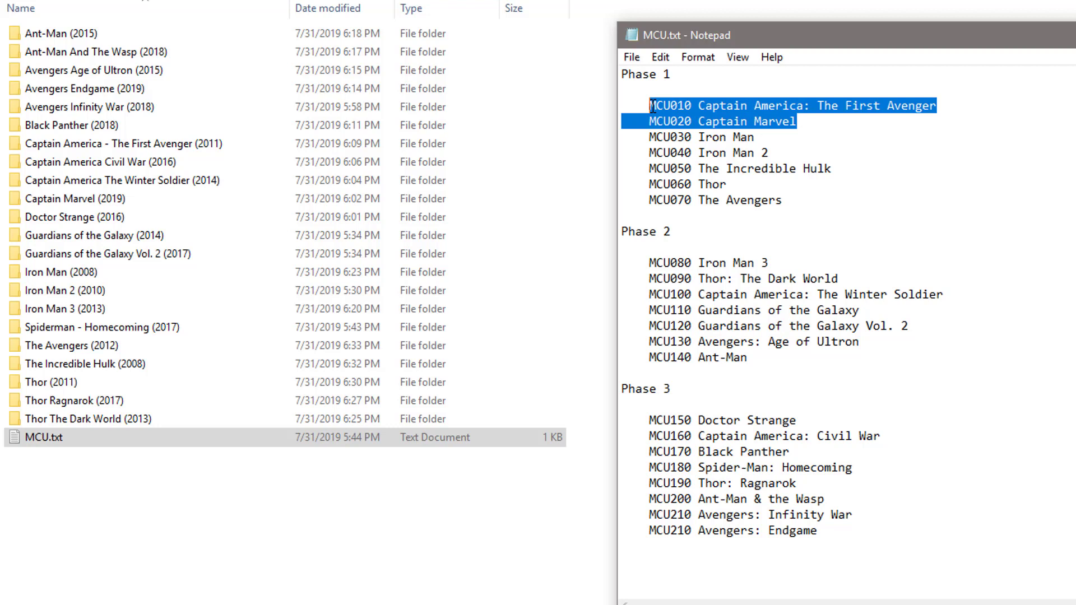
pyautogui.click(805, 121)
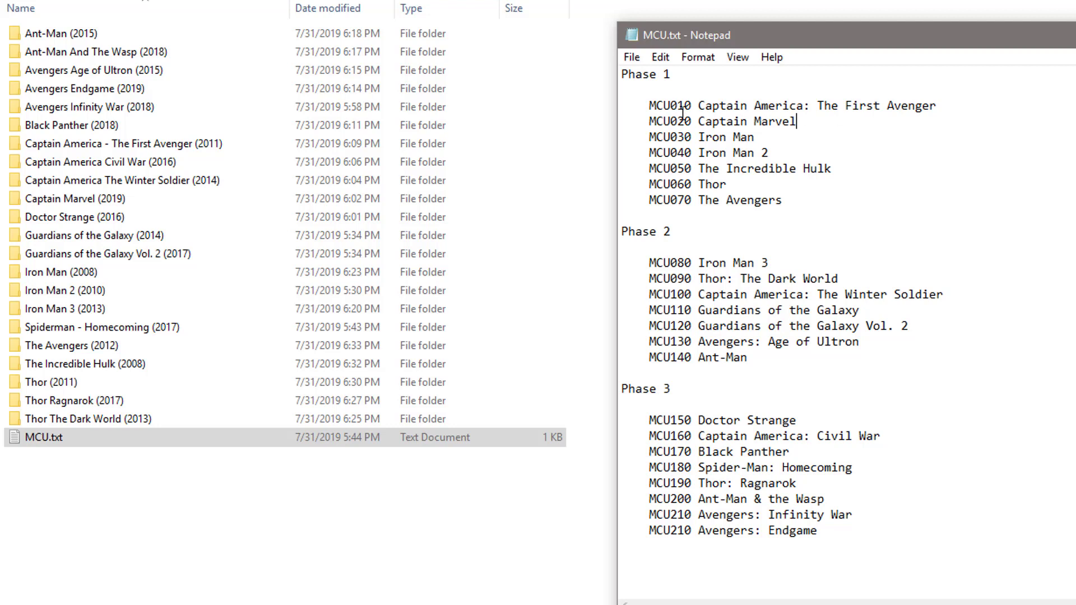
# Step: Highlight the Captain America: The First Avenger and Captain Marvel titles and the Phase 1 heading in the list
pyautogui.moveTo(700, 104); pyautogui.dragTo(901, 99)
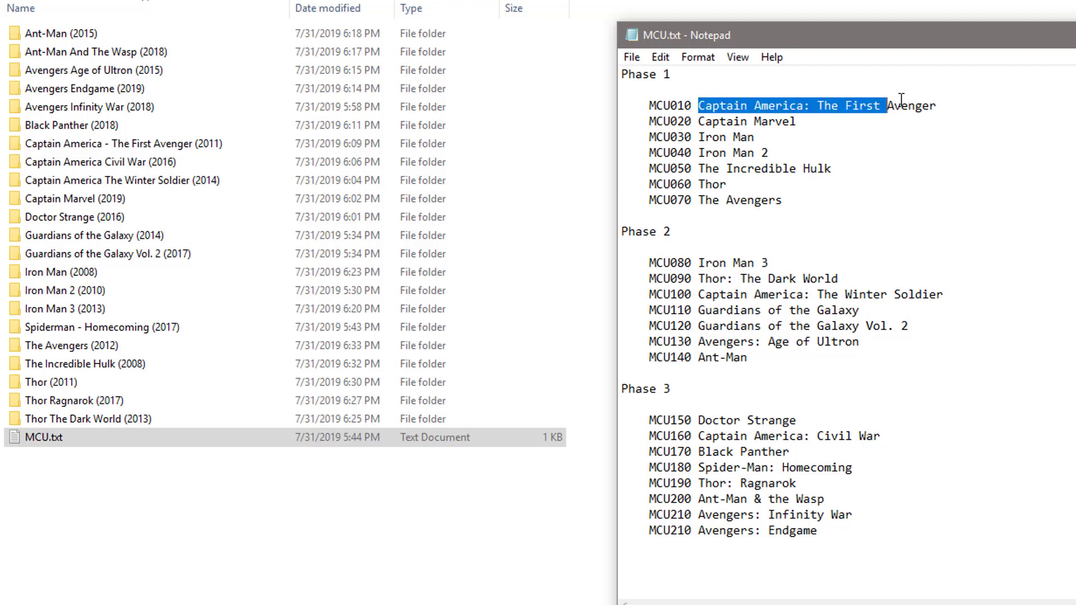
pyautogui.click(904, 100)
pyautogui.moveTo(693, 123); pyautogui.dragTo(796, 123)
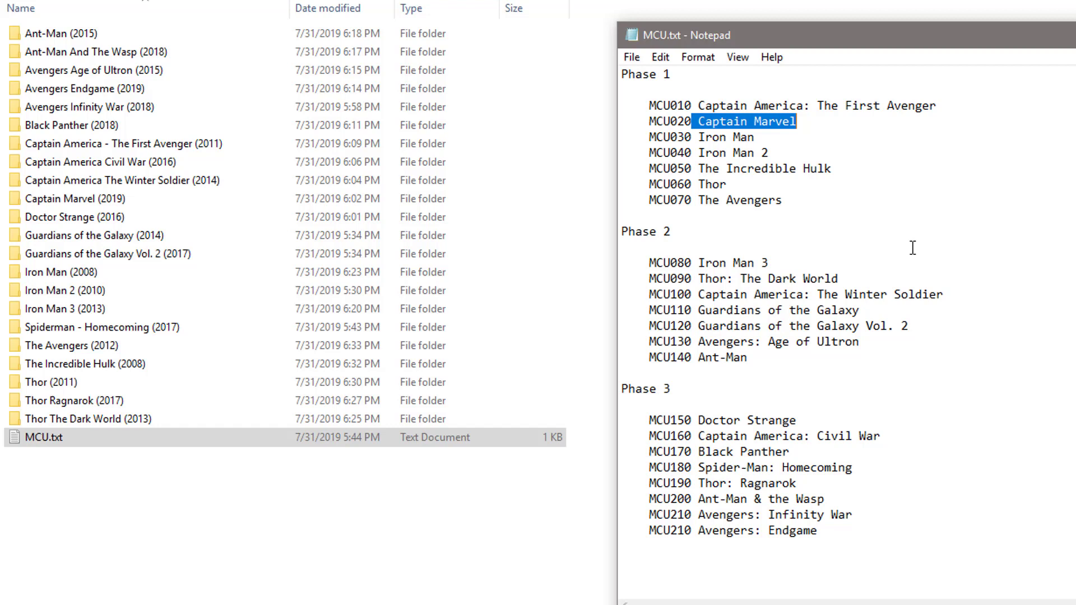
pyautogui.click(844, 213)
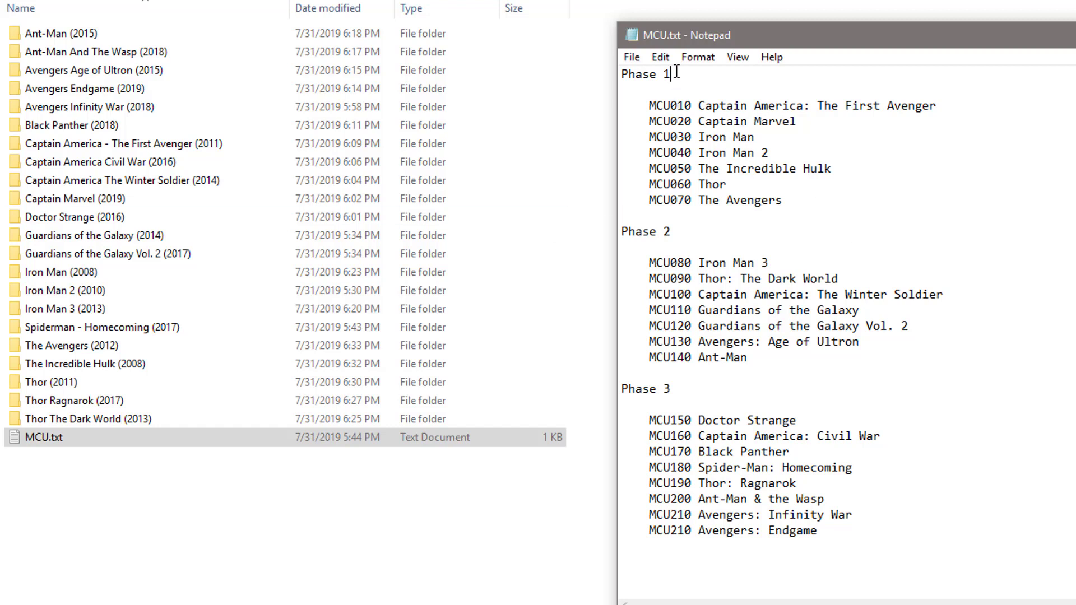
pyautogui.moveTo(674, 76); pyautogui.dragTo(604, 74)
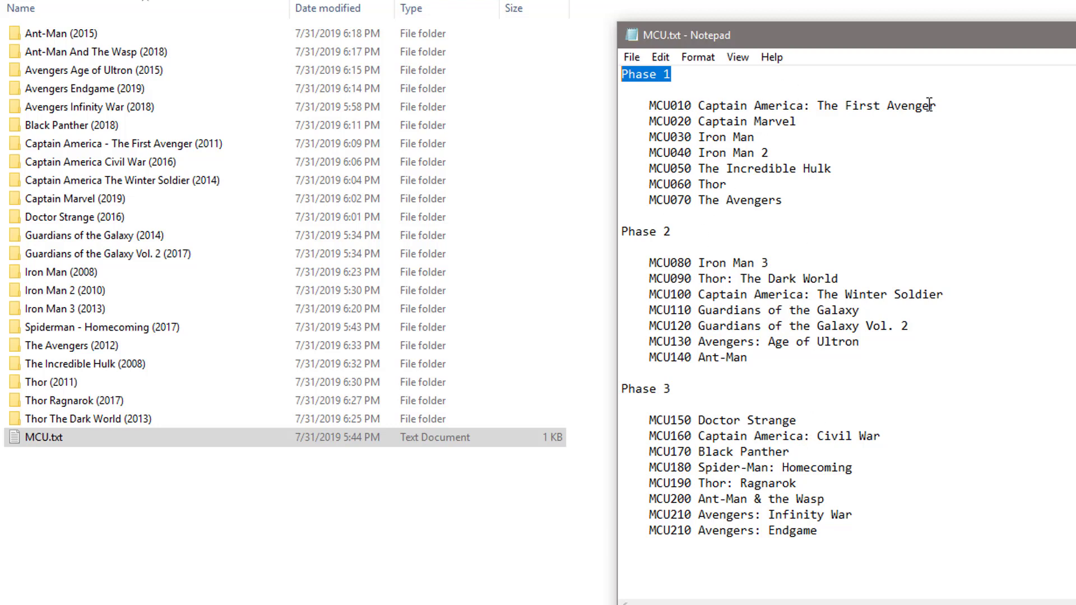
pyautogui.click(950, 111)
pyautogui.moveTo(950, 110); pyautogui.dragTo(704, 107)
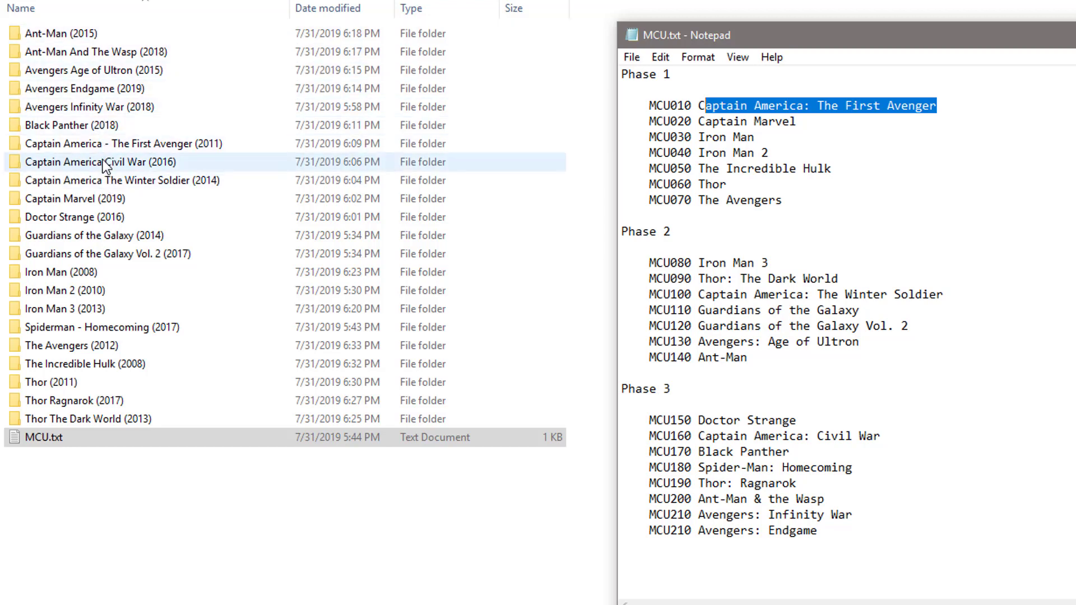
# Step: Inspect the MCU010 MP4 file in the Captain America - The First Avenger (2011) folder and return to the Marvel folder
pyautogui.click(105, 145)
pyautogui.doubleClick(116, 142)
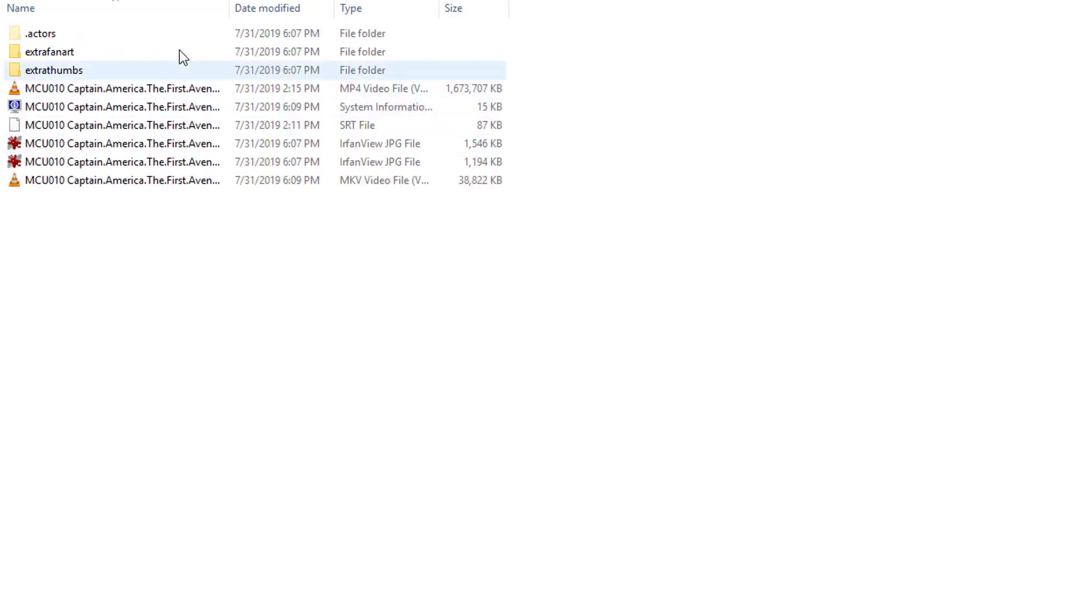
pyautogui.click(129, 87)
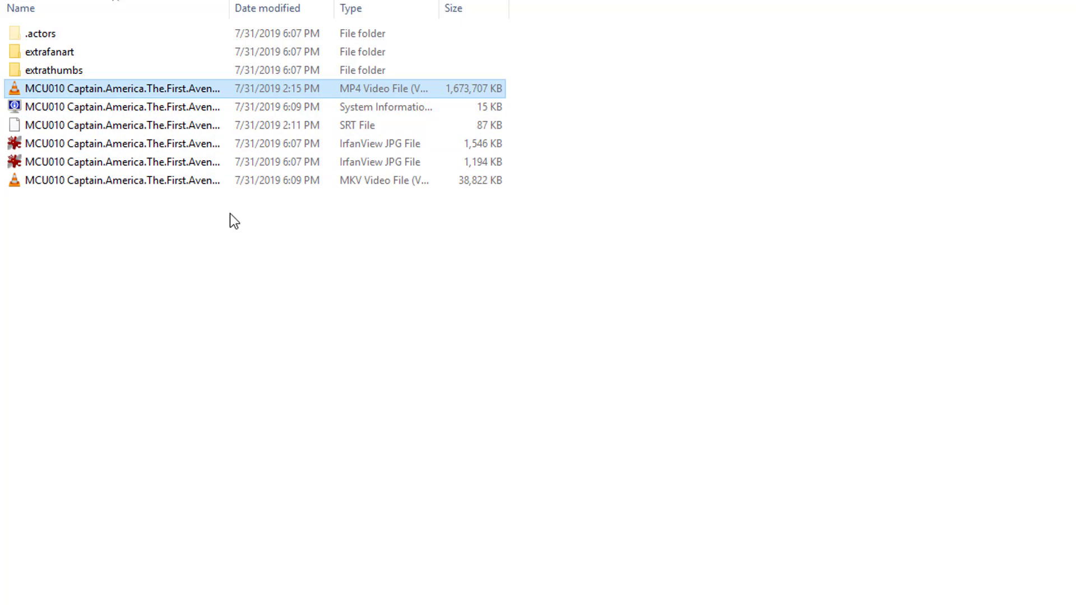
pyautogui.press('BackSpace')
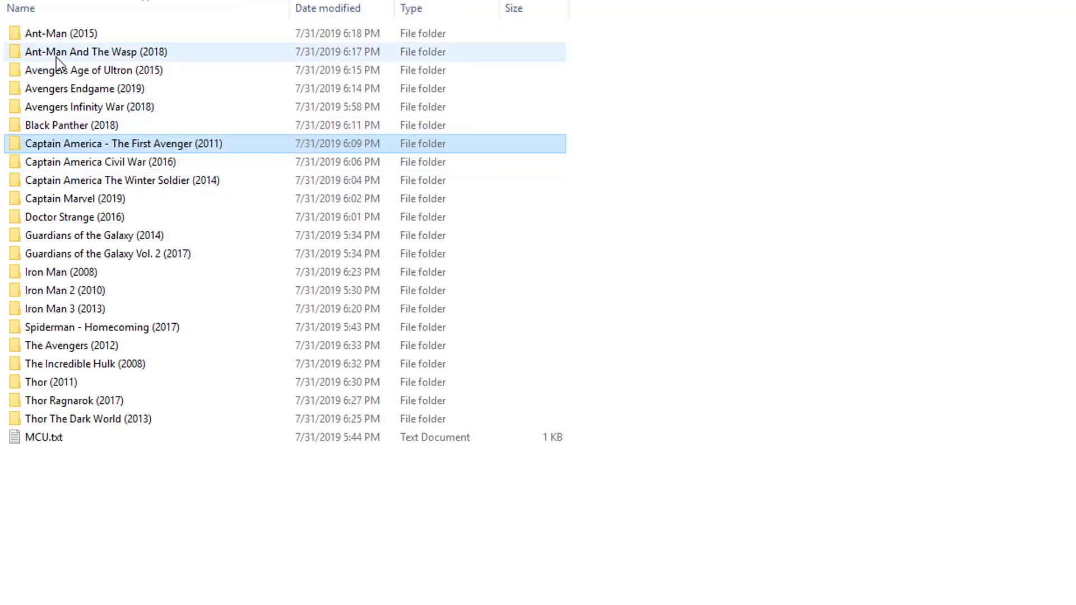
# Step: Check the video file name in the Captain Marvel (2019) folder against its MCU020 entry in MCU.txt
pyautogui.doubleClick(96, 199)
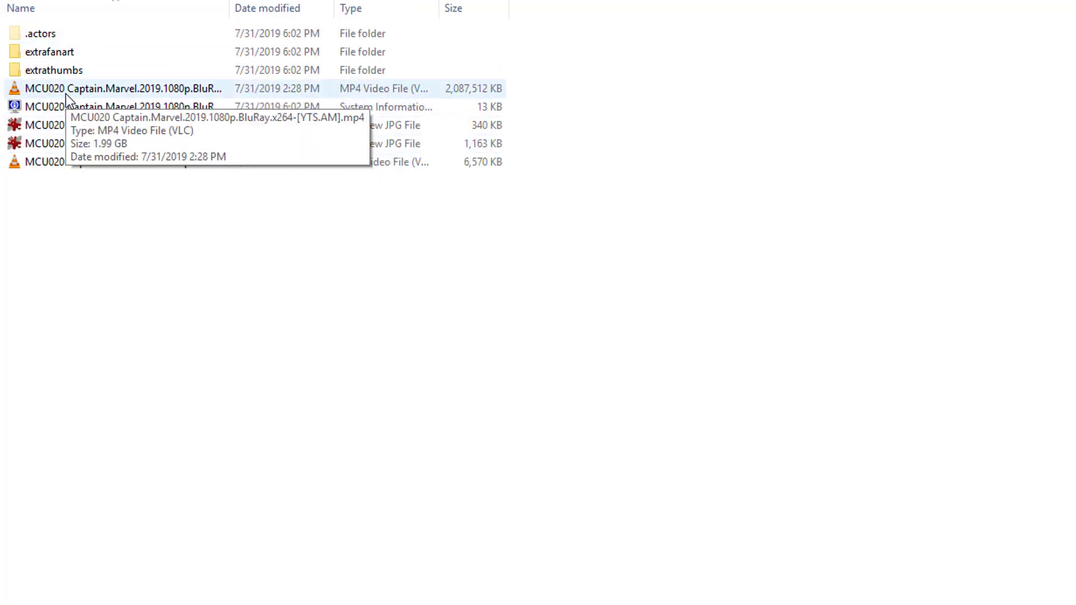
pyautogui.press('BackSpace')
pyautogui.doubleClick(95, 442)
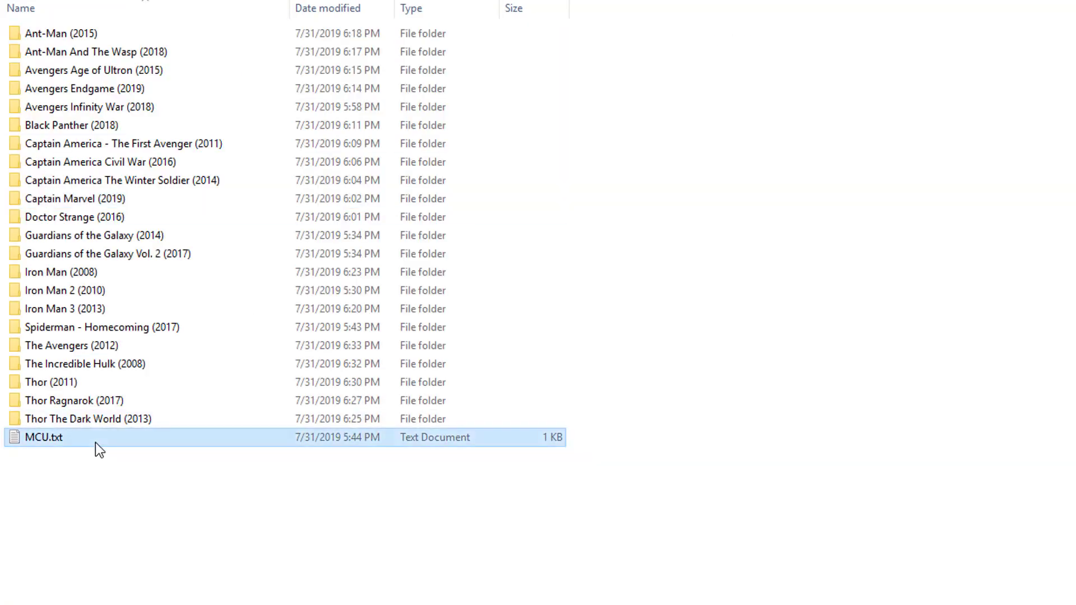
pyautogui.moveTo(797, 122); pyautogui.dragTo(650, 122)
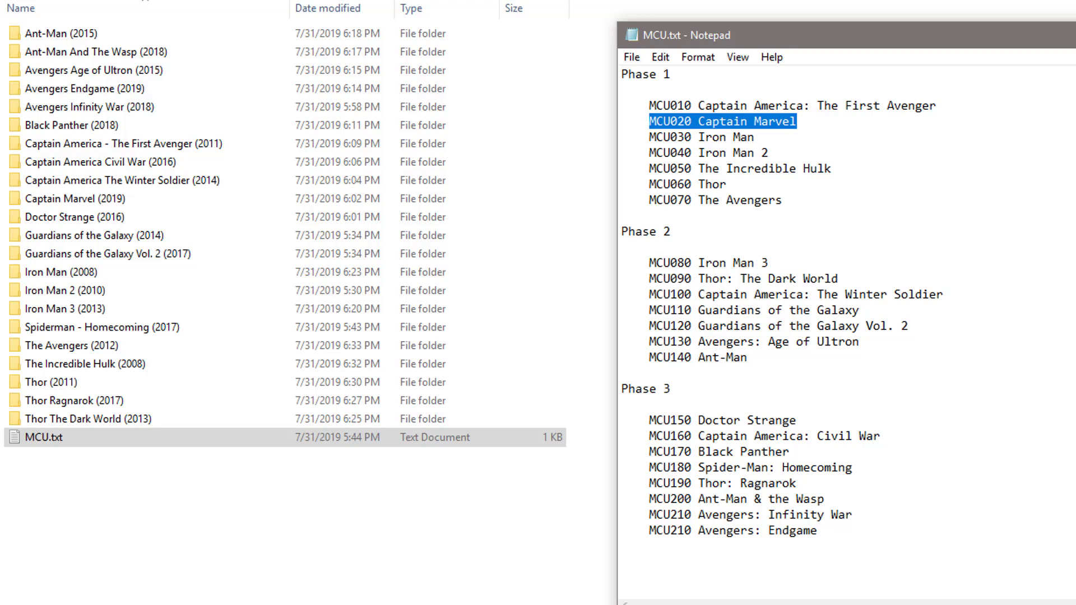
pyautogui.hotkey('alt', 'F4')
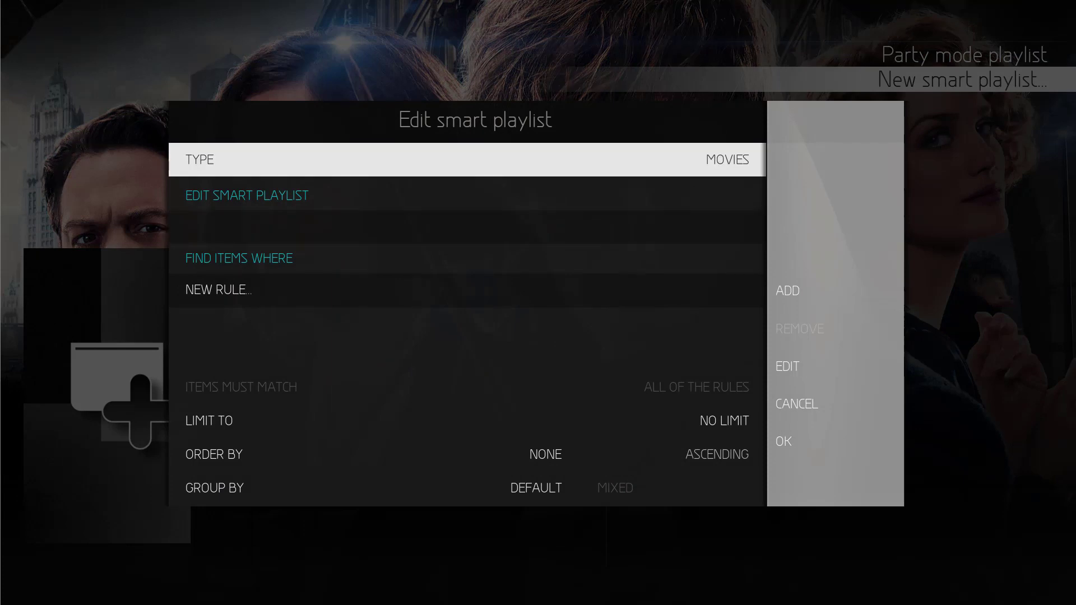
# Step: In Kodi, name the new movies smart playlist MCU
pyautogui.press('Down')
pyautogui.press('Down')
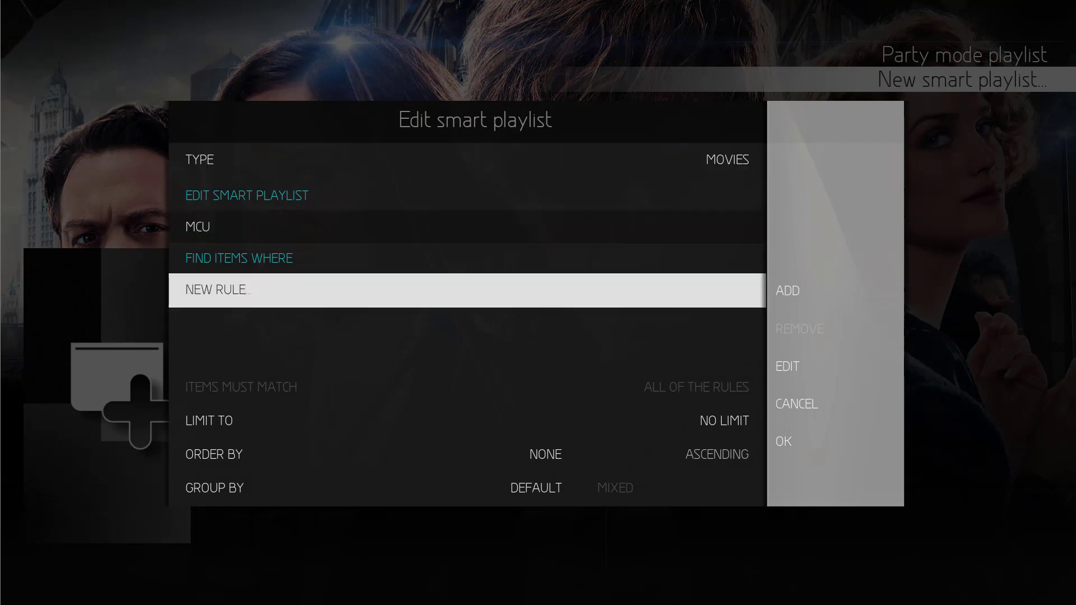
pyautogui.press('Up')
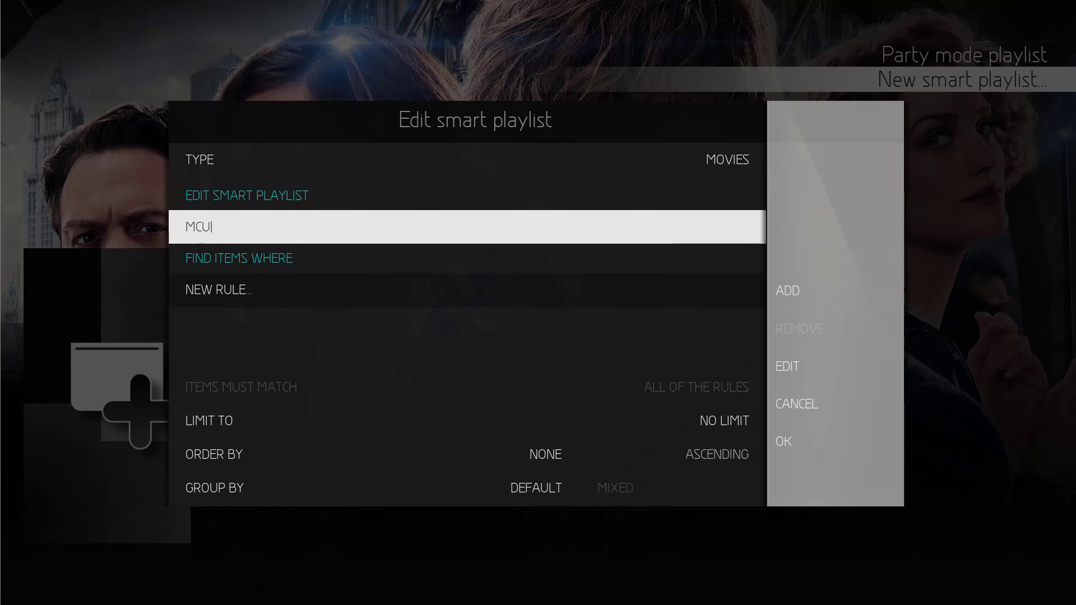
# Step: Add a new rule to the MCU smart playlist and set its rule type to File
pyautogui.click(219, 290)
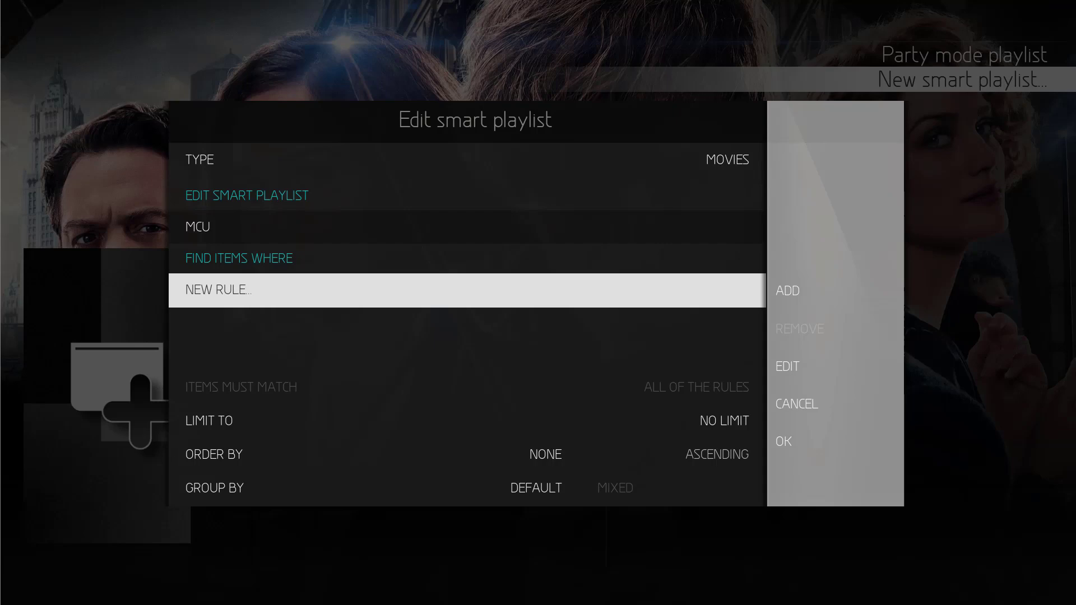
pyautogui.press('Return')
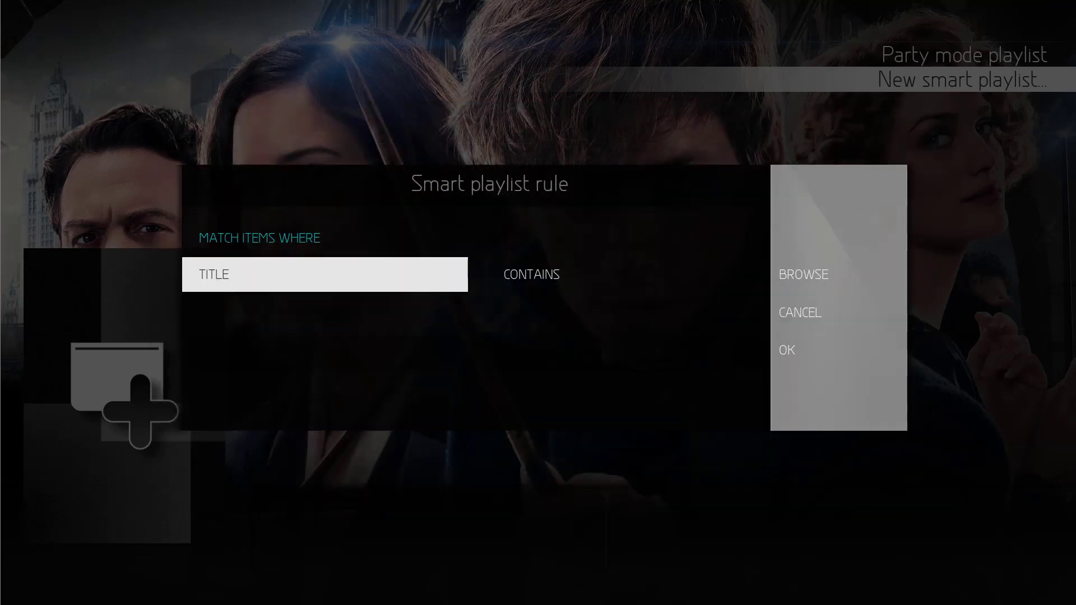
pyautogui.press('Return')
pyautogui.press('Down')
pyautogui.press('Down')
pyautogui.press('Down')
pyautogui.press('Down')
pyautogui.press('Down')
pyautogui.press('Down')
pyautogui.press('Down')
pyautogui.press('Down')
pyautogui.press('Down')
pyautogui.press('Down')
pyautogui.press('Down')
pyautogui.press('Down')
pyautogui.press('Down')
pyautogui.press('Down')
pyautogui.press('Down')
pyautogui.press('Down')
pyautogui.press('Down')
pyautogui.press('Down')
pyautogui.press('Down')
pyautogui.press('Down')
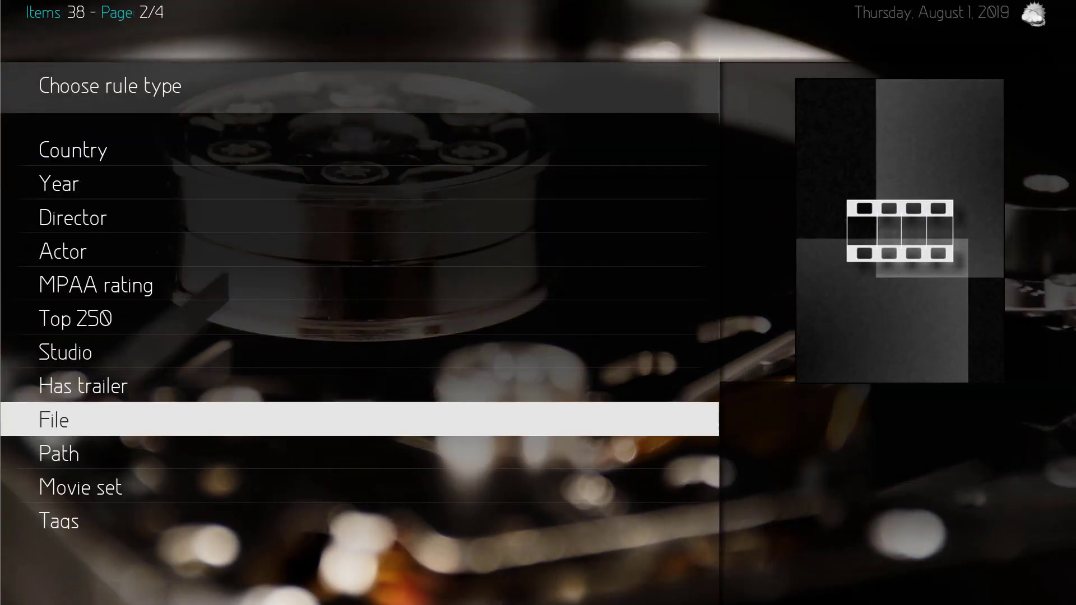
pyautogui.press('Return')
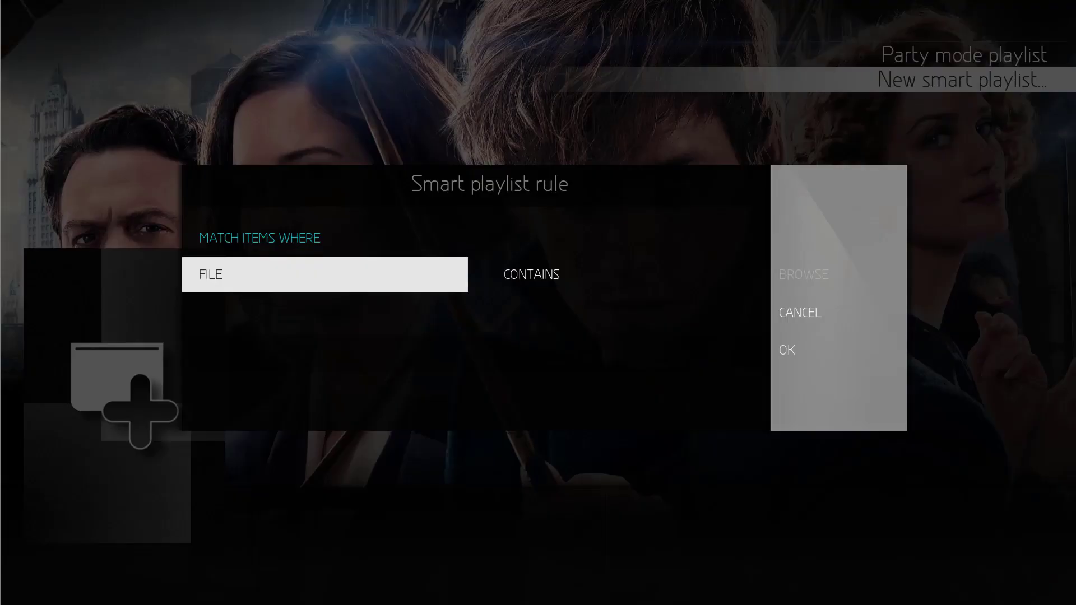
# Step: Make the file rule match names that start with MCU and save the MCU smart playlist
pyautogui.press('Right')
pyautogui.press('Return')
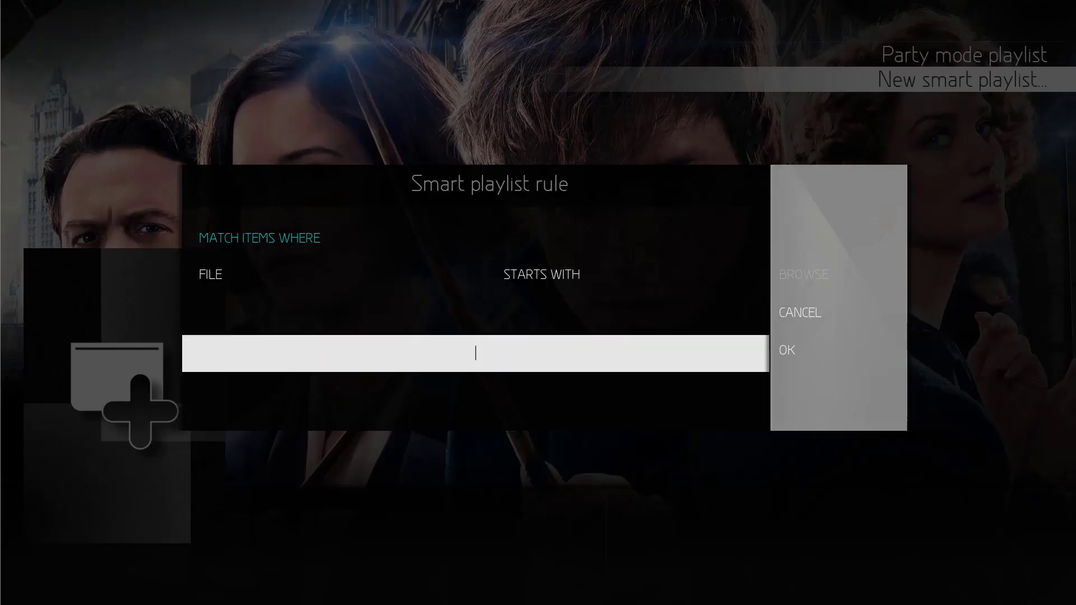
pyautogui.press('Return')
pyautogui.write('MCU')
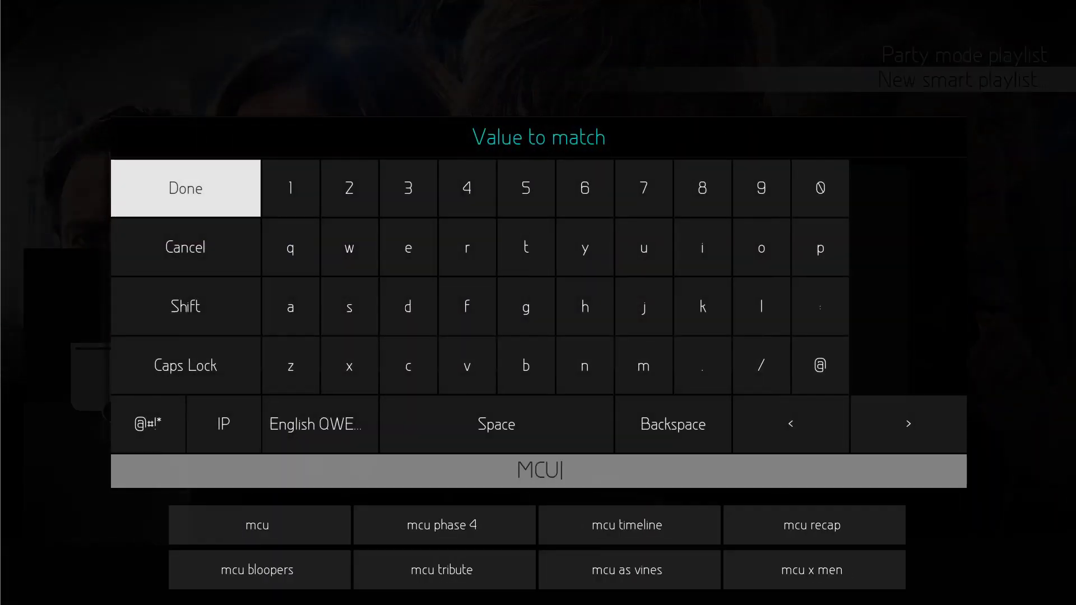
pyautogui.press('Return')
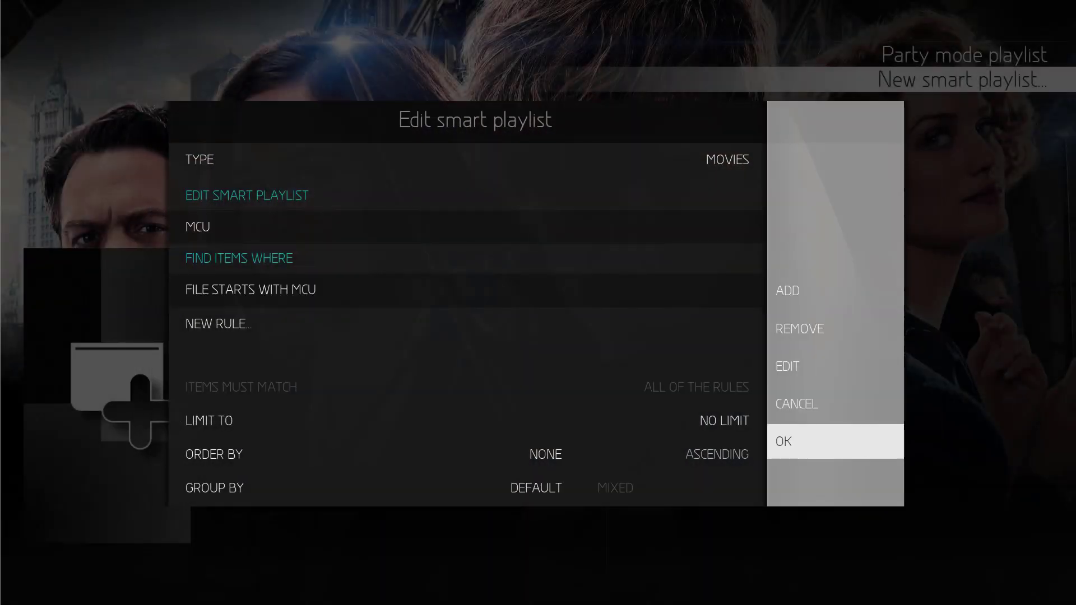
pyautogui.press('Return')
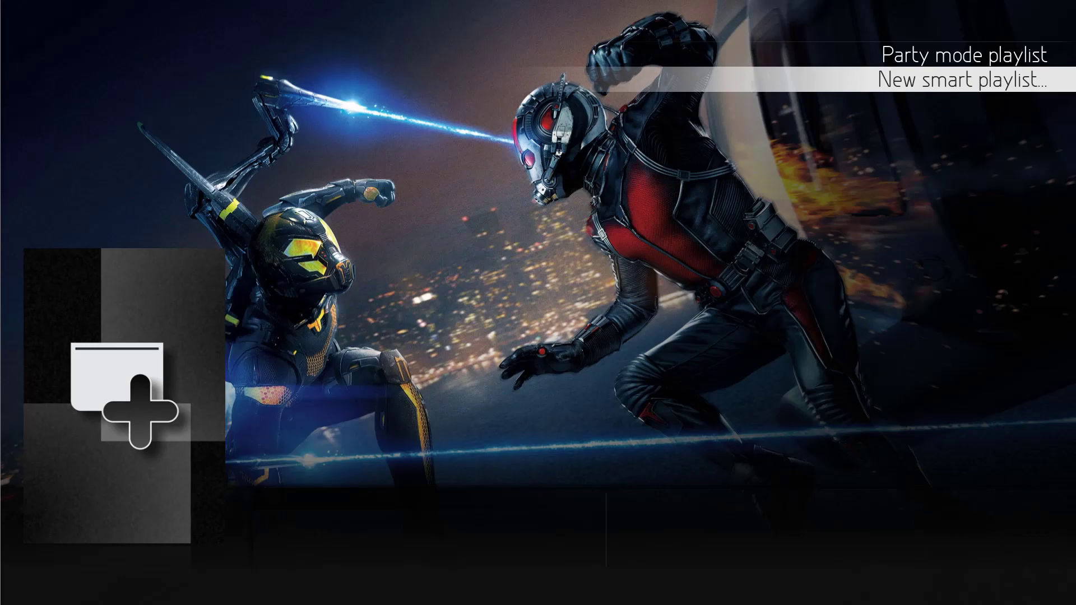
# Step: Open the new MCU playlist, look through its movies and return to the playlist list
pyautogui.press('Down')
pyautogui.press('Down')
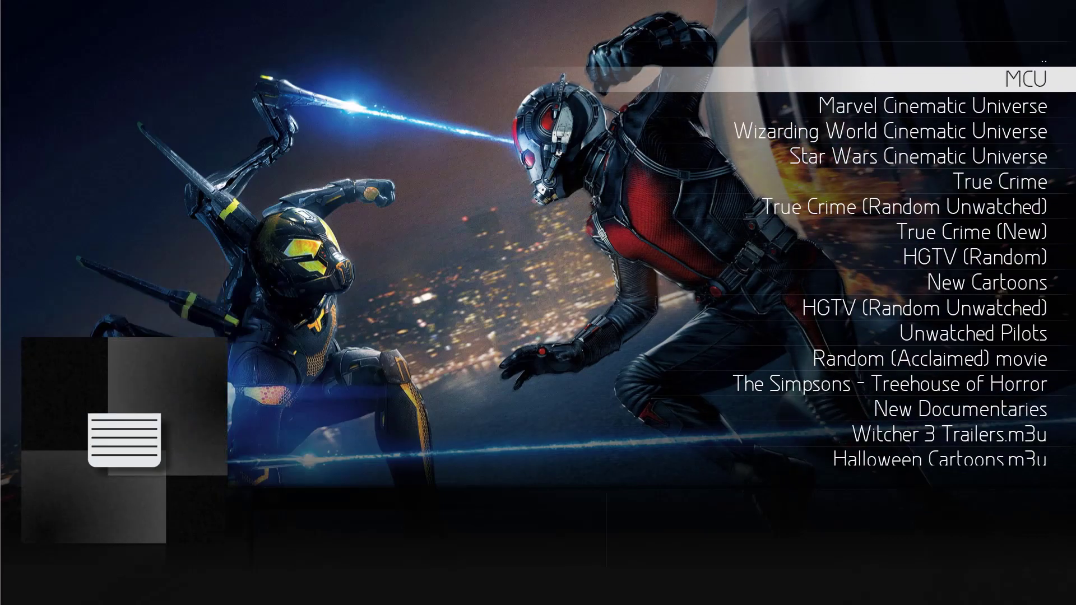
pyautogui.press('Return')
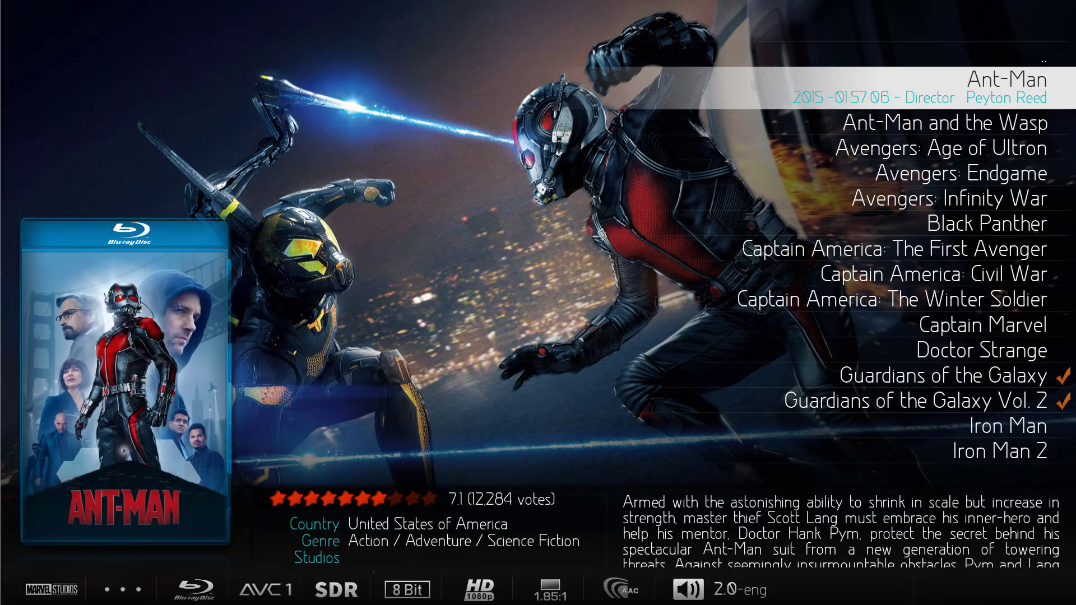
pyautogui.press('Down')
pyautogui.press('Down')
pyautogui.press('Down')
pyautogui.press('Down')
pyautogui.press('Down')
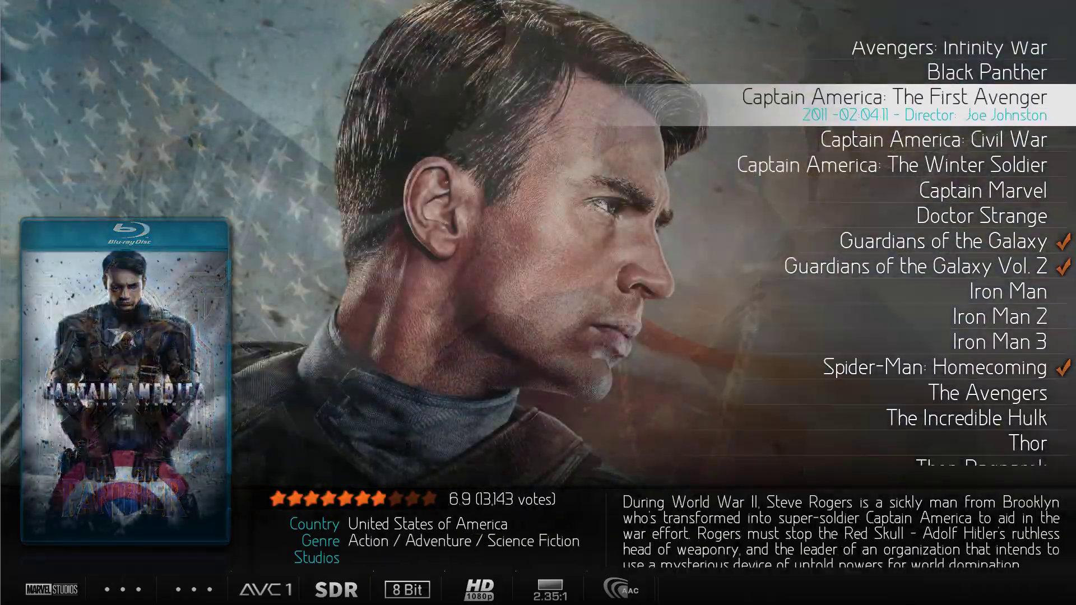
pyautogui.press('Up')
pyautogui.press('Up')
pyautogui.press('Up')
pyautogui.press('Up')
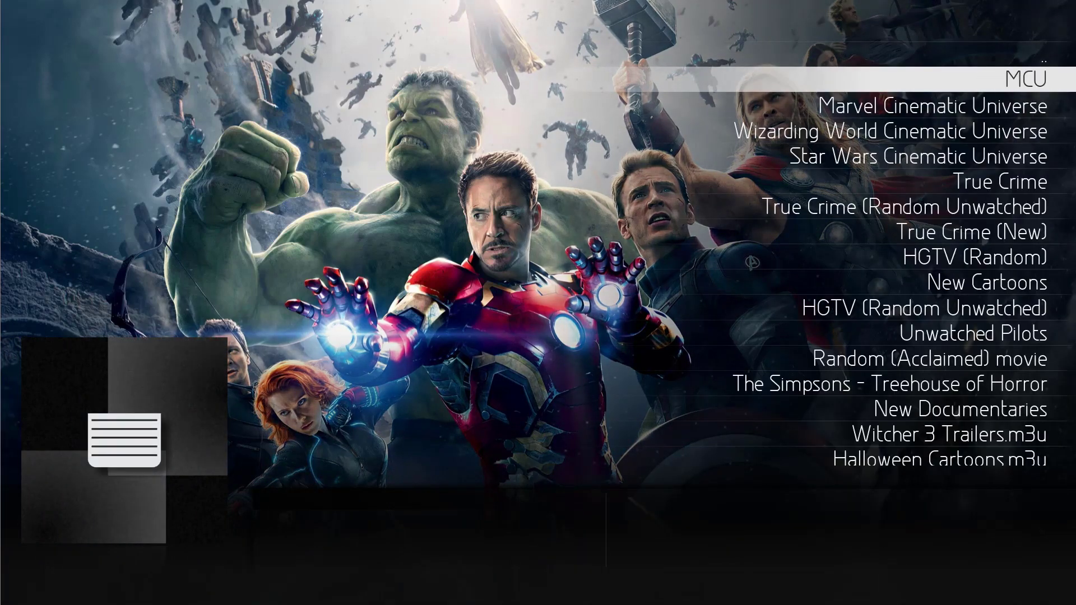
# Step: Delete the MCU smart playlist from the video playlists
pyautogui.press('c')
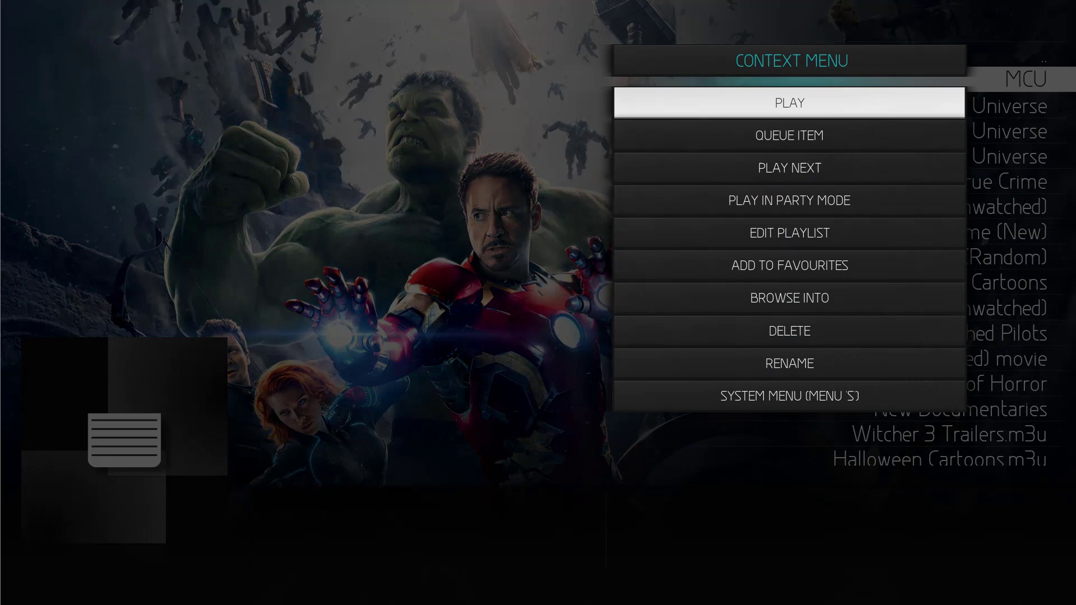
pyautogui.press('Down')
pyautogui.press('Down')
pyautogui.press('Down')
pyautogui.press('Down')
pyautogui.press('Down')
pyautogui.press('Down')
pyautogui.press('Down')
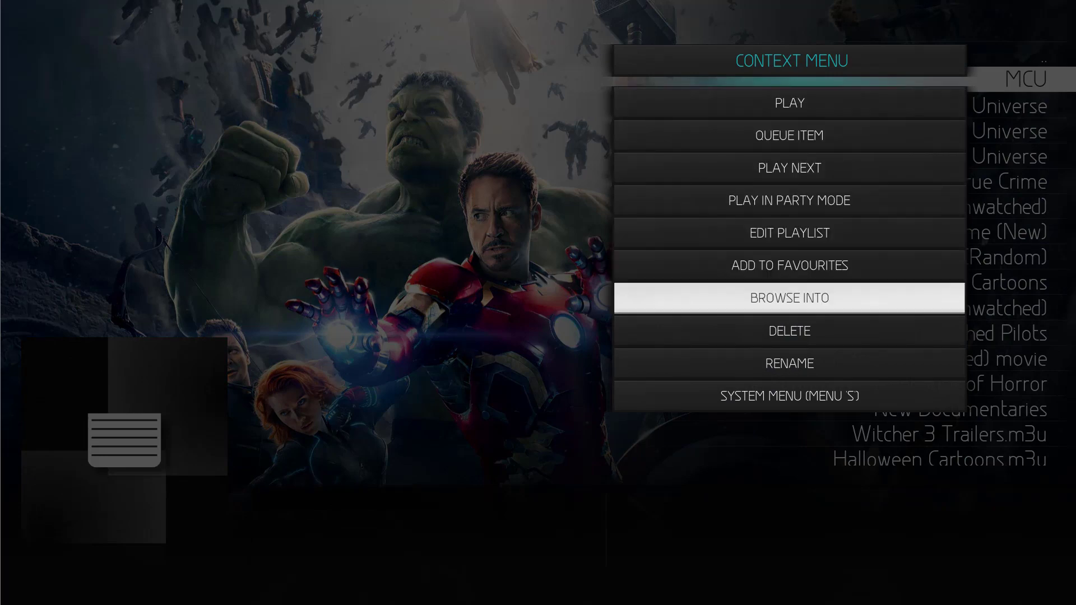
pyautogui.press('Return')
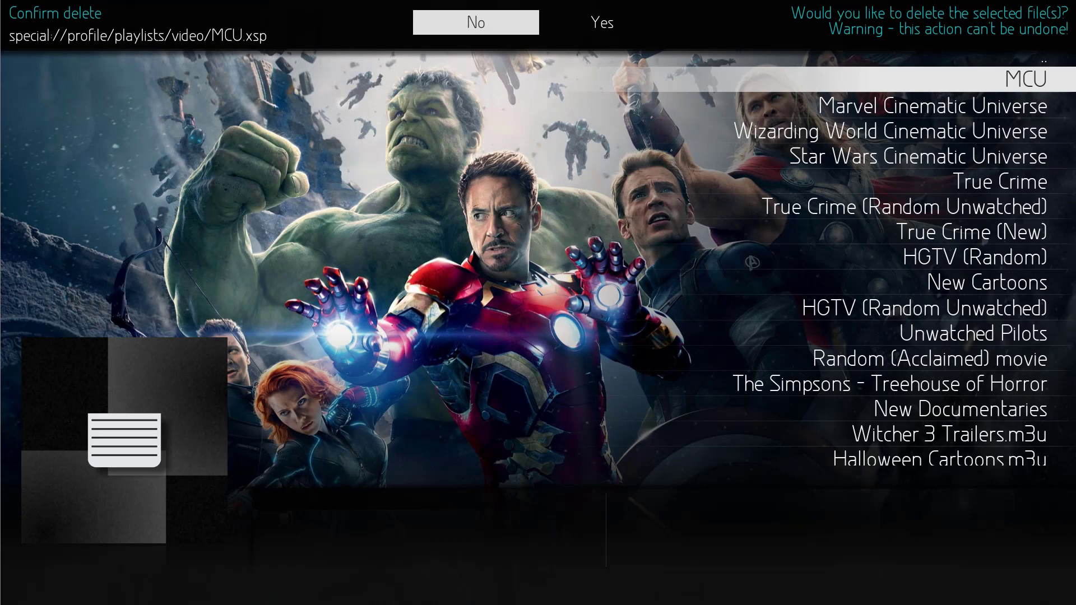
pyautogui.press('Right')
pyautogui.press('Return')
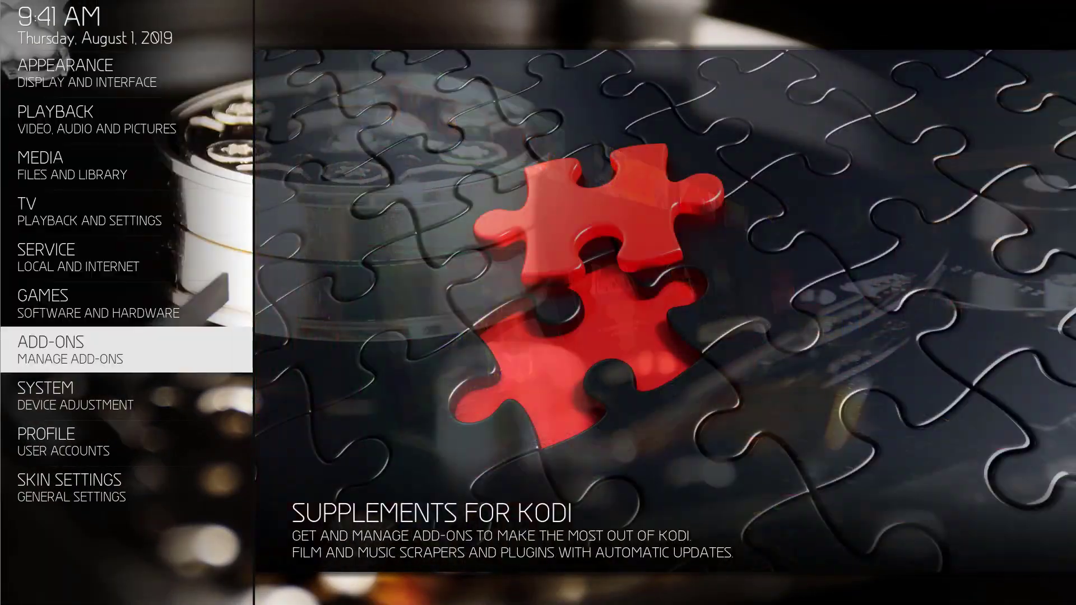
# Step: Open the main menu customization in the Aeon MQ 8 skin settings
pyautogui.press('Return')
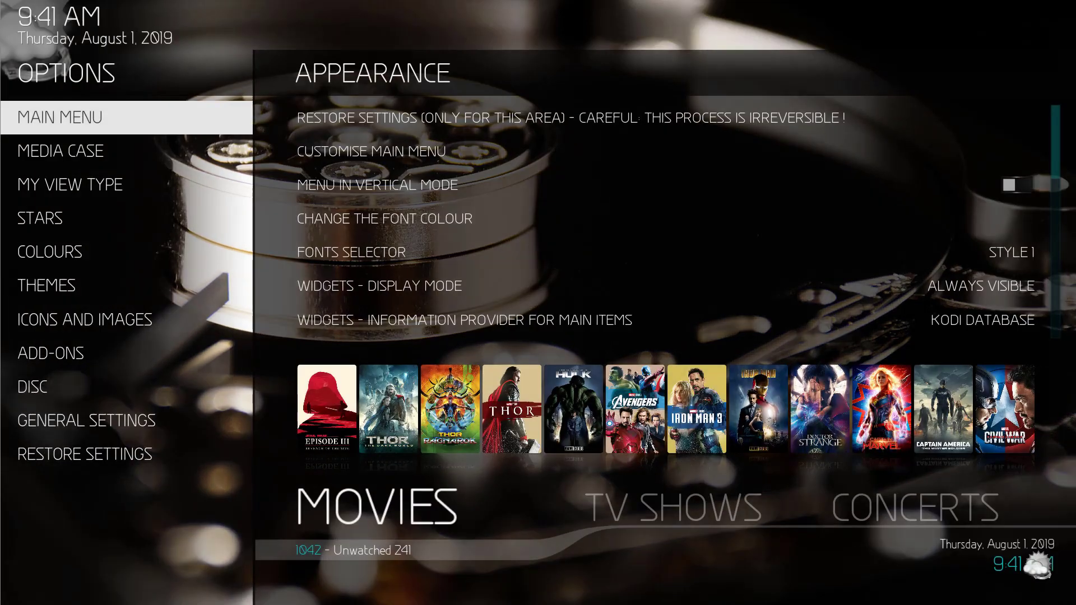
pyautogui.press('Right')
pyautogui.press('Return')
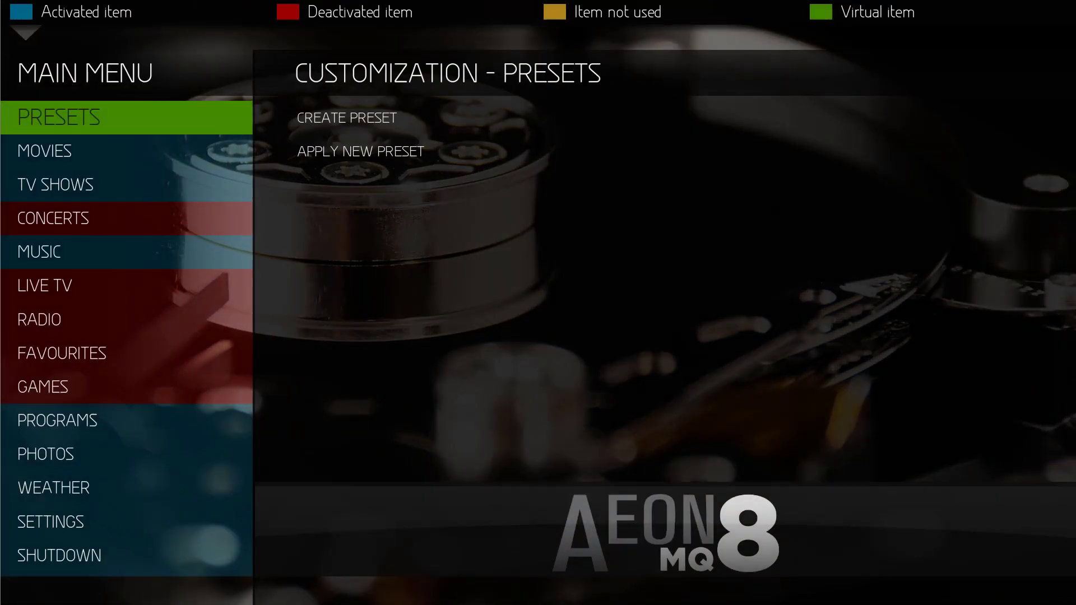
# Step: Turn off the Show option of the Universes main menu item and leave the skin settings
pyautogui.press('Down')
pyautogui.press('Down')
pyautogui.press('Down')
pyautogui.press('Down')
pyautogui.press('Down')
pyautogui.press('Down')
pyautogui.press('Down')
pyautogui.press('Down')
pyautogui.press('Down')
pyautogui.press('Down')
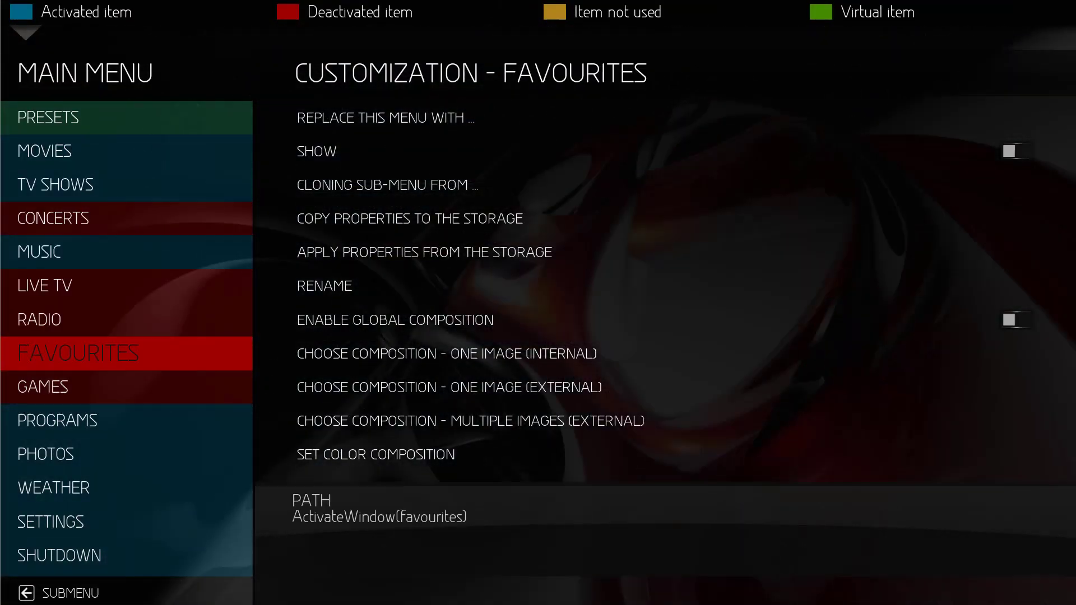
pyautogui.press('Down')
pyautogui.press('Down')
pyautogui.press('Down')
pyautogui.press('Down')
pyautogui.press('Down')
pyautogui.press('Down')
pyautogui.press('Down')
pyautogui.press('Down')
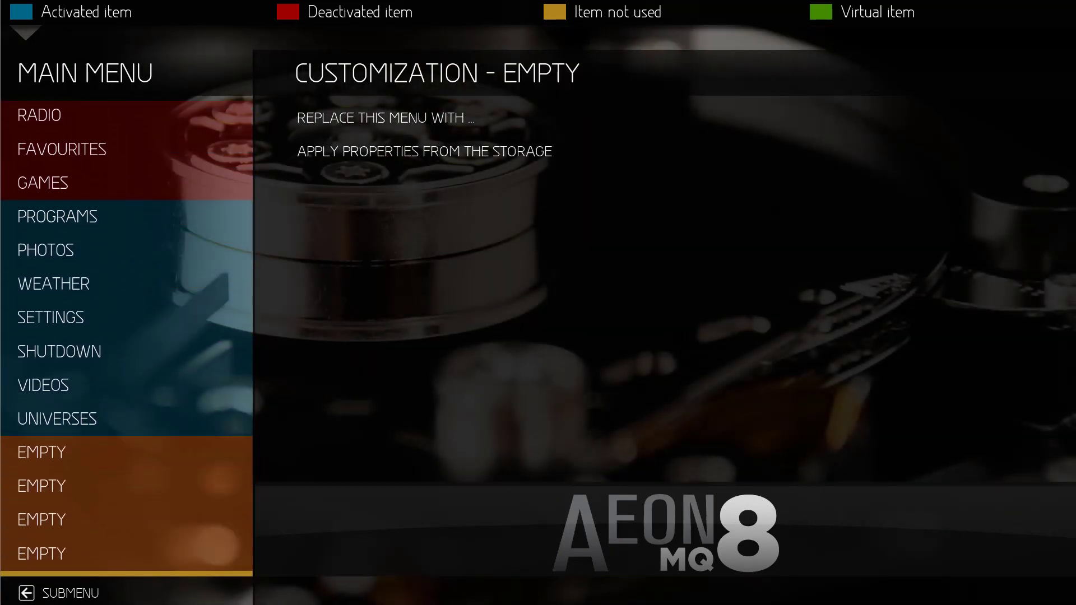
pyautogui.press('Up')
pyautogui.press('Up')
pyautogui.press('Up')
pyautogui.press('Right')
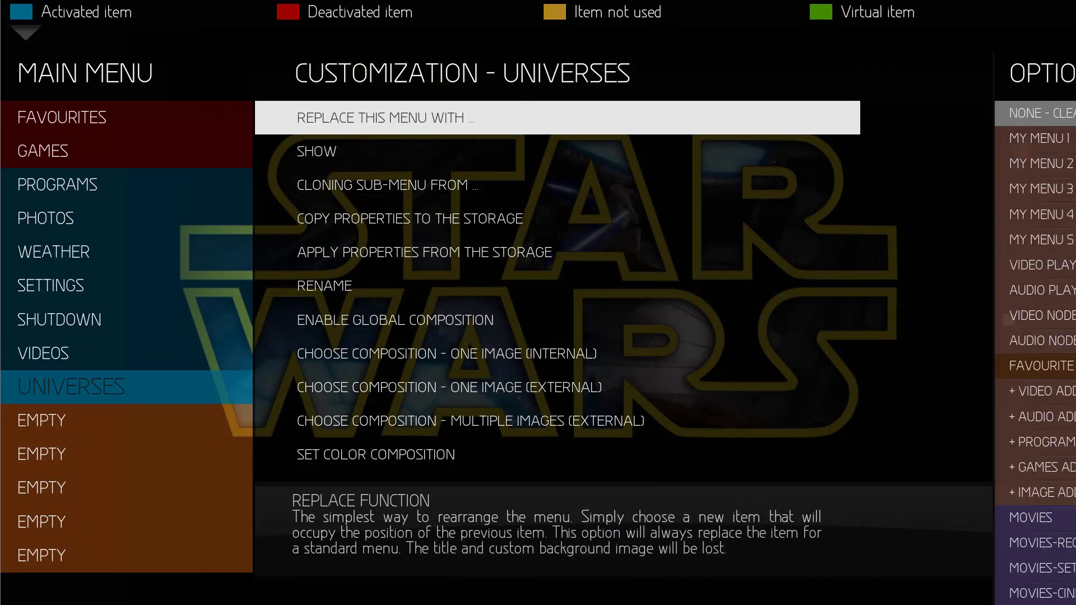
pyautogui.press('Down')
pyautogui.press('Return')
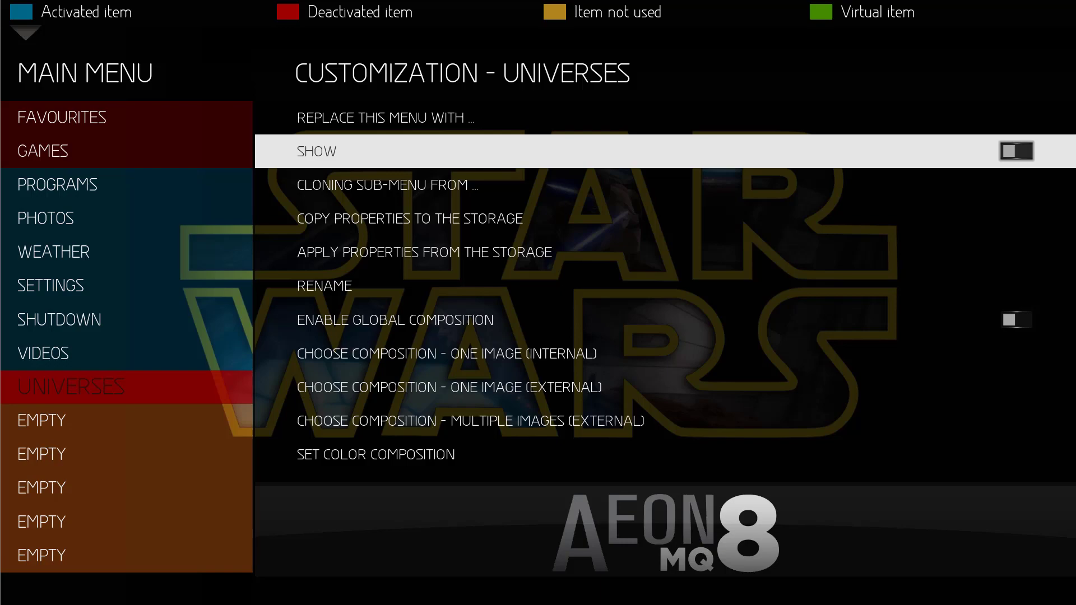
pyautogui.press('Left')
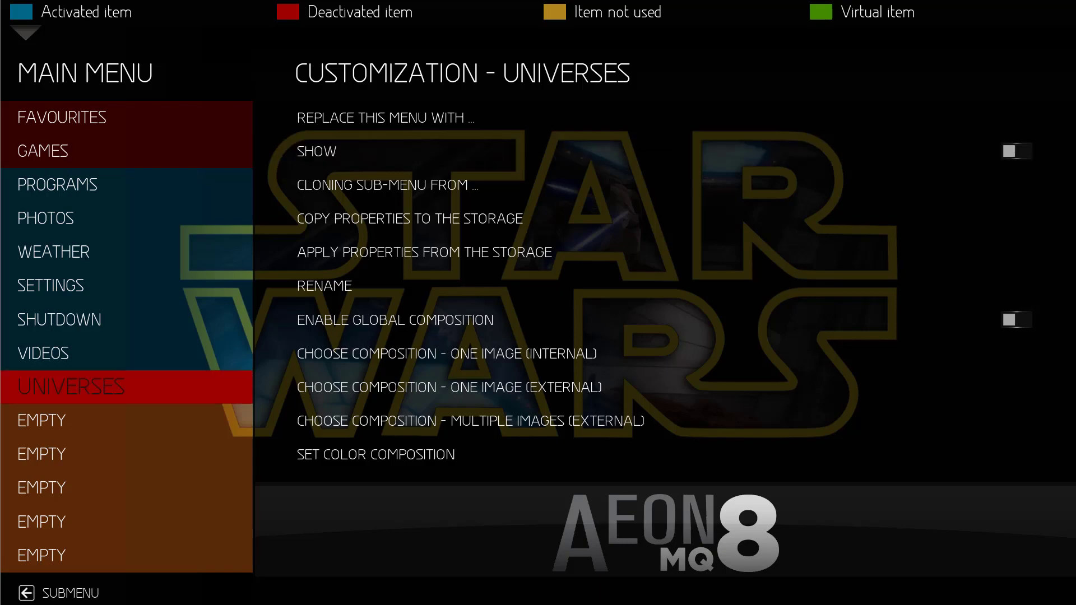
pyautogui.press('Escape')
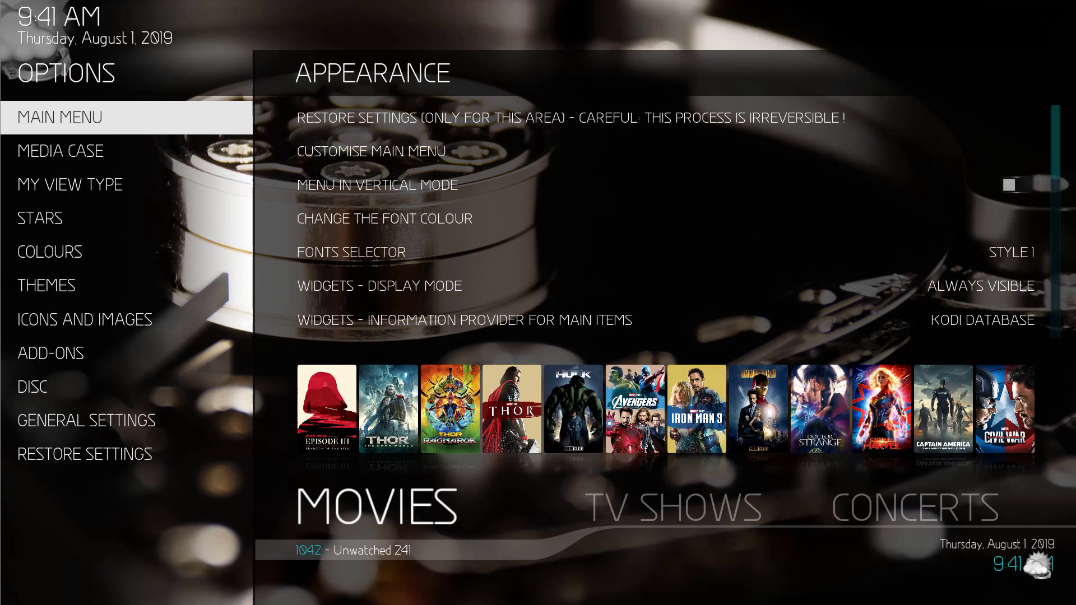
pyautogui.press('Escape')
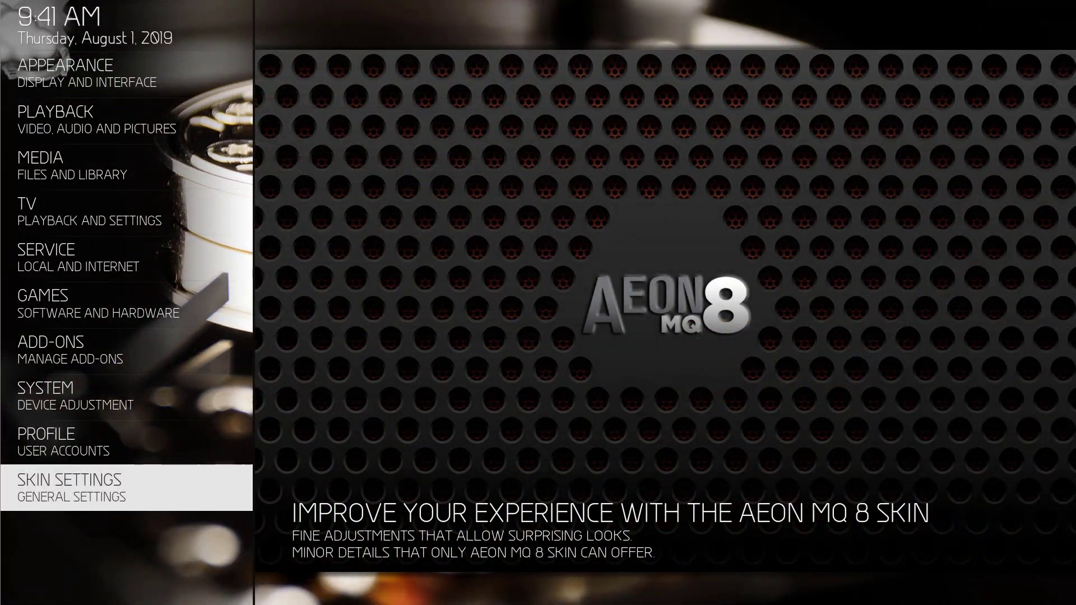
pyautogui.press('Escape')
# Step: Reopen the main menu customization from the skin's appearance settings
pyautogui.press('Right')
pyautogui.press('Return')
pyautogui.press('Right')
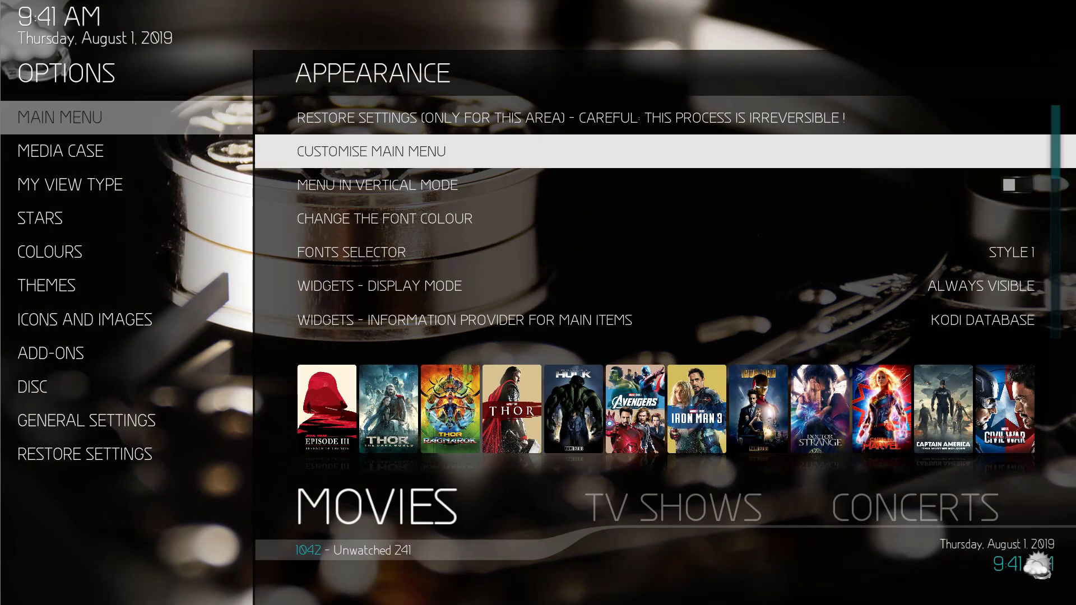
pyautogui.press('Return')
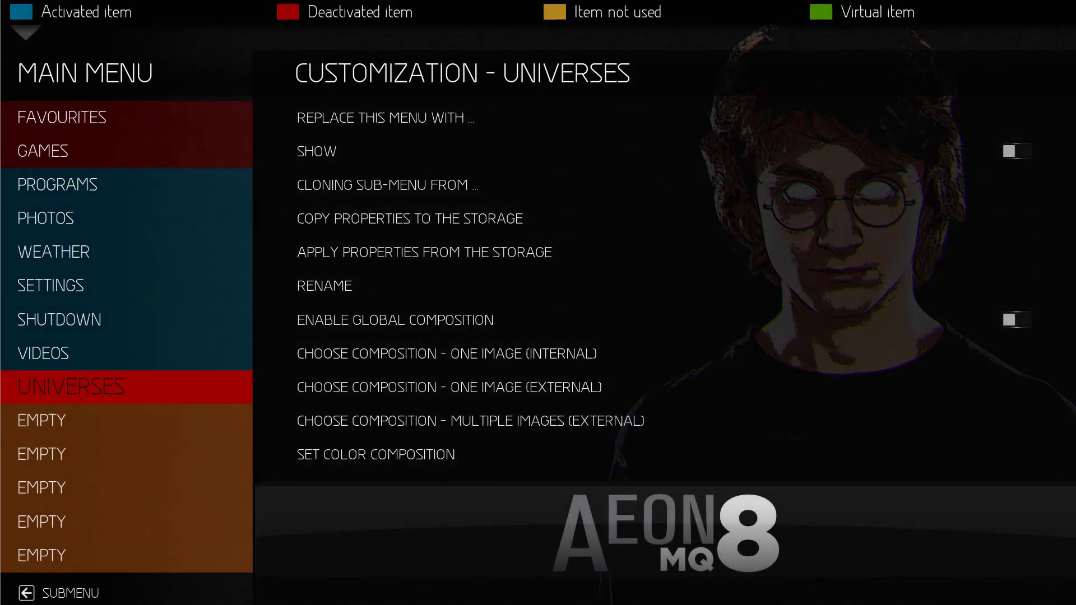
# Step: Replace the empty main menu slot directly below Universes with Videos-Playlists
pyautogui.press('Down')
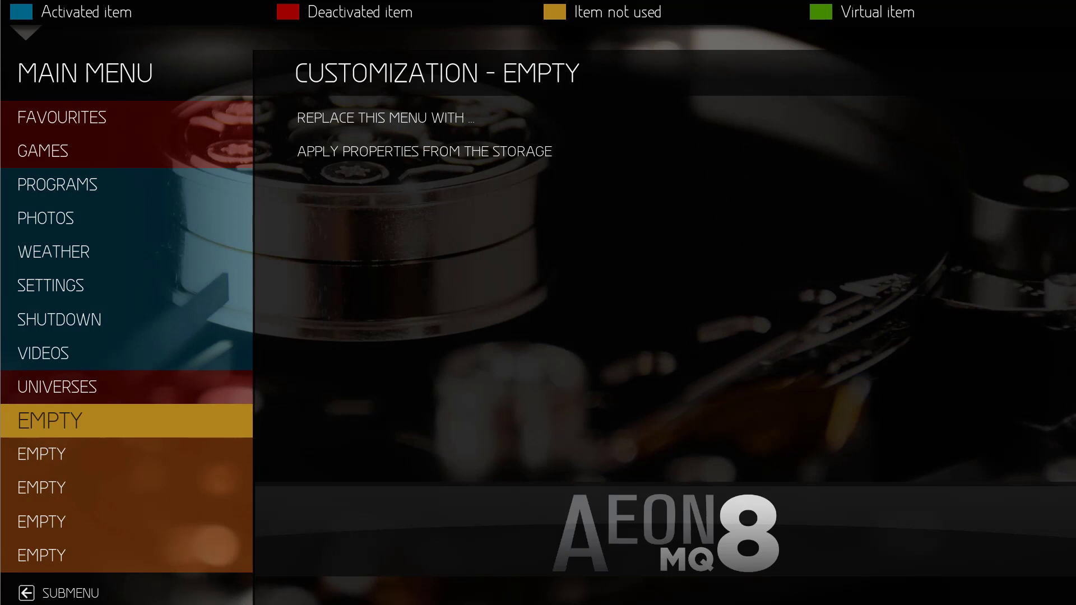
pyautogui.press('Right')
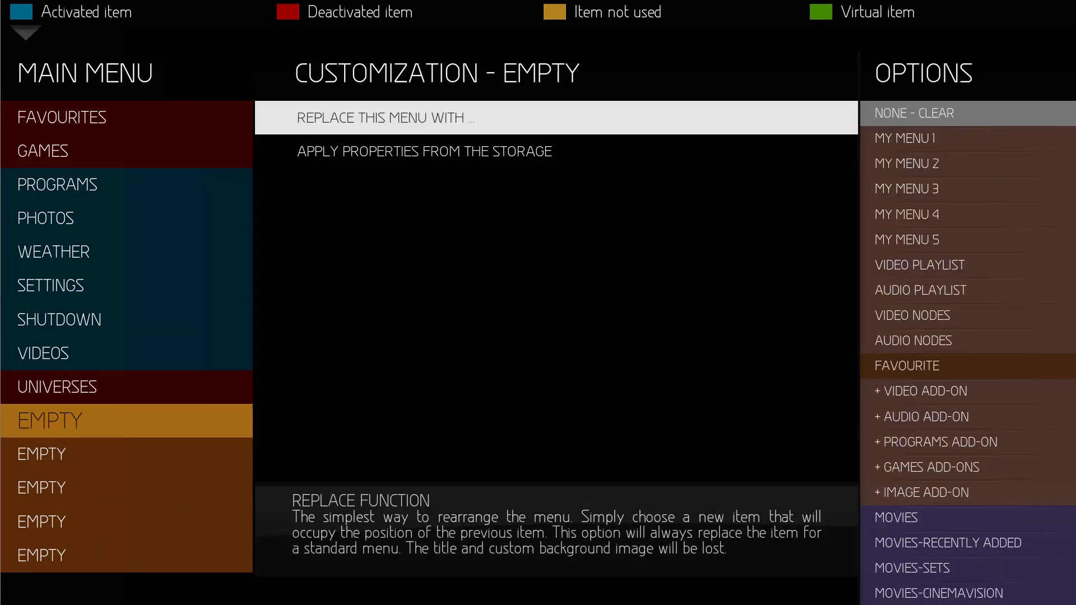
pyautogui.press('Right')
pyautogui.press('Down')
pyautogui.press('Down')
pyautogui.press('Down')
pyautogui.press('Down')
pyautogui.press('Down')
pyautogui.press('Down')
pyautogui.press('Down')
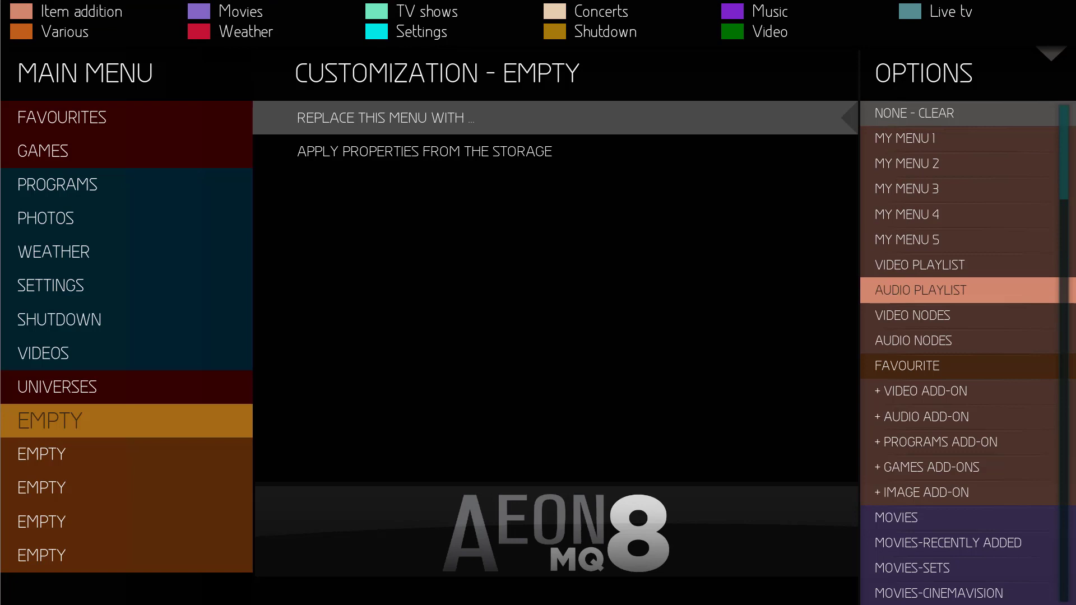
pyautogui.press('Down')
pyautogui.press('Down')
pyautogui.press('Down')
pyautogui.press('Down')
pyautogui.press('Down')
pyautogui.press('Down')
pyautogui.press('Down')
pyautogui.press('Down')
pyautogui.press('Down')
pyautogui.press('Down')
pyautogui.press('Down')
pyautogui.press('Down')
pyautogui.press('Down')
pyautogui.press('Down')
pyautogui.press('Down')
pyautogui.press('Down')
pyautogui.press('Down')
pyautogui.press('Down')
pyautogui.press('Down')
pyautogui.press('Down')
pyautogui.press('Return')
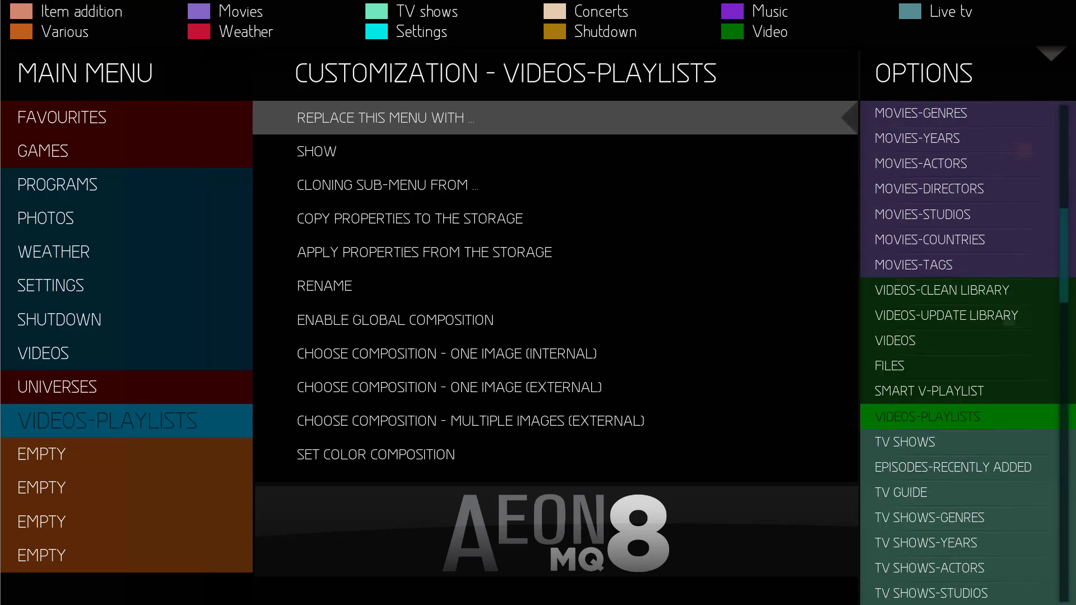
pyautogui.press('Left')
pyautogui.press('Escape')
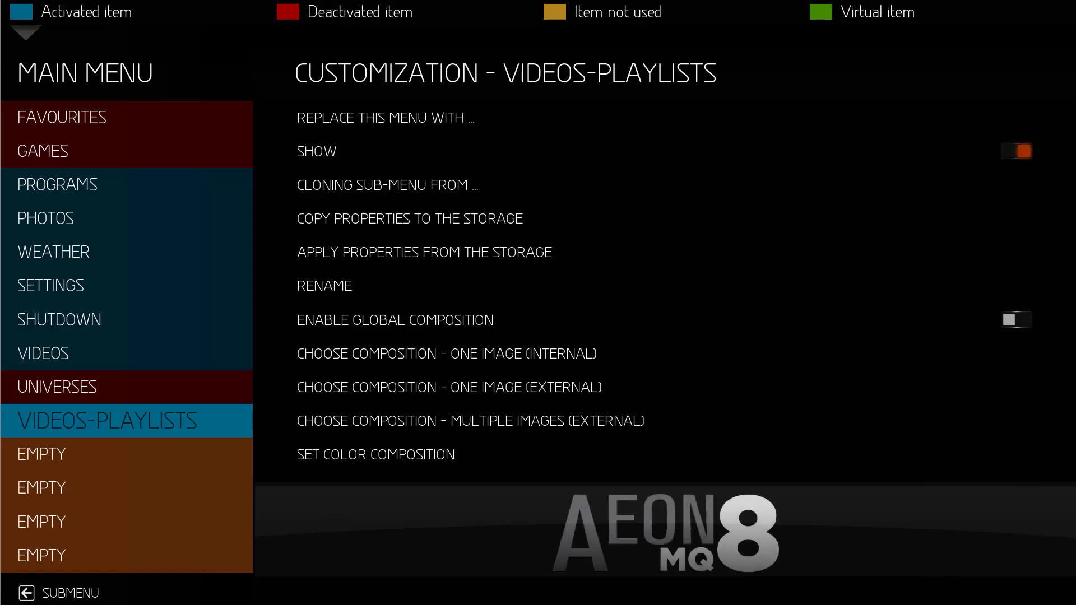
# Step: Rename the Videos-Playlists main menu item to Universe
pyautogui.press('Right')
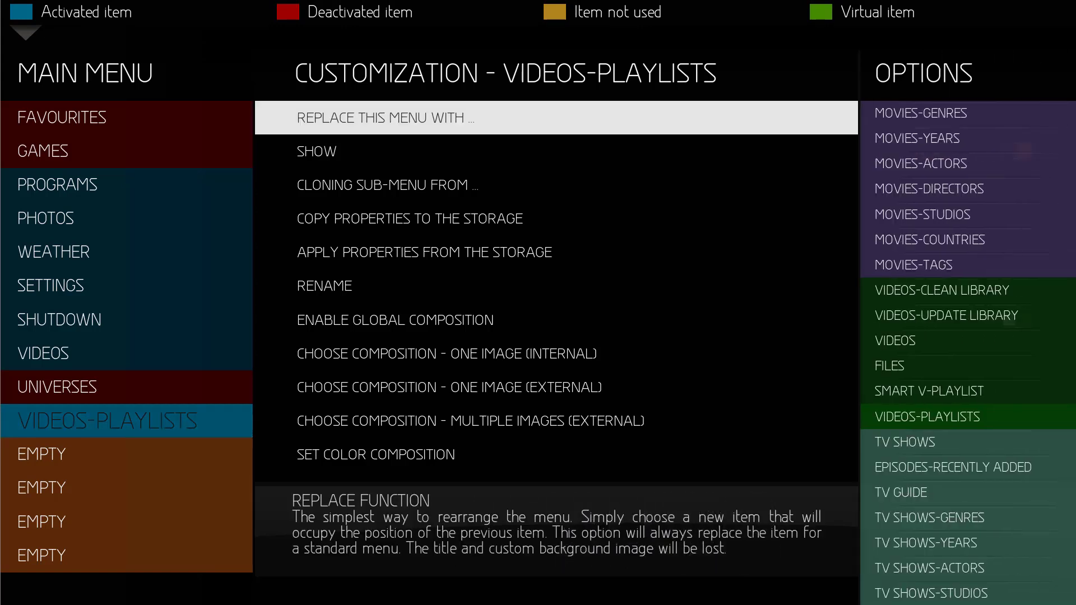
pyautogui.press('Down')
pyautogui.press('Down')
pyautogui.press('Down')
pyautogui.press('Down')
pyautogui.press('Down')
pyautogui.press('Return')
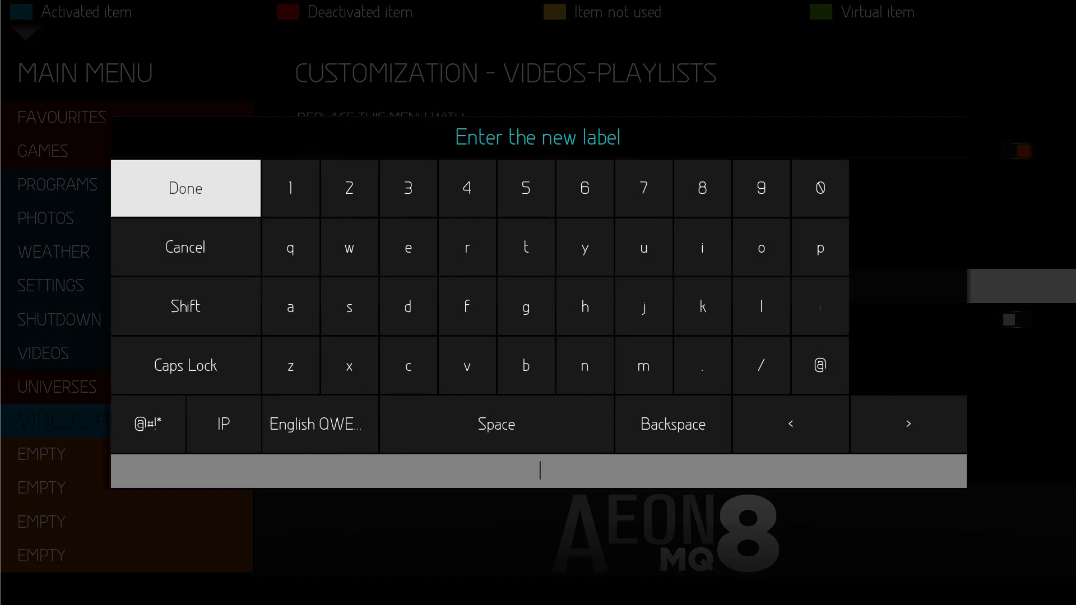
pyautogui.write('Uni')
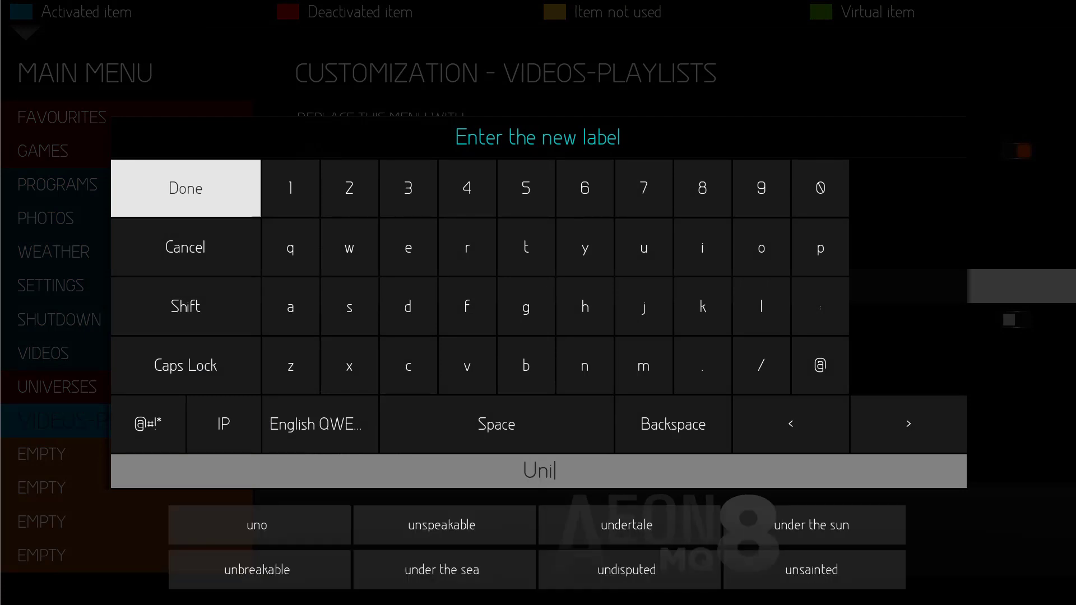
pyautogui.write('verse')
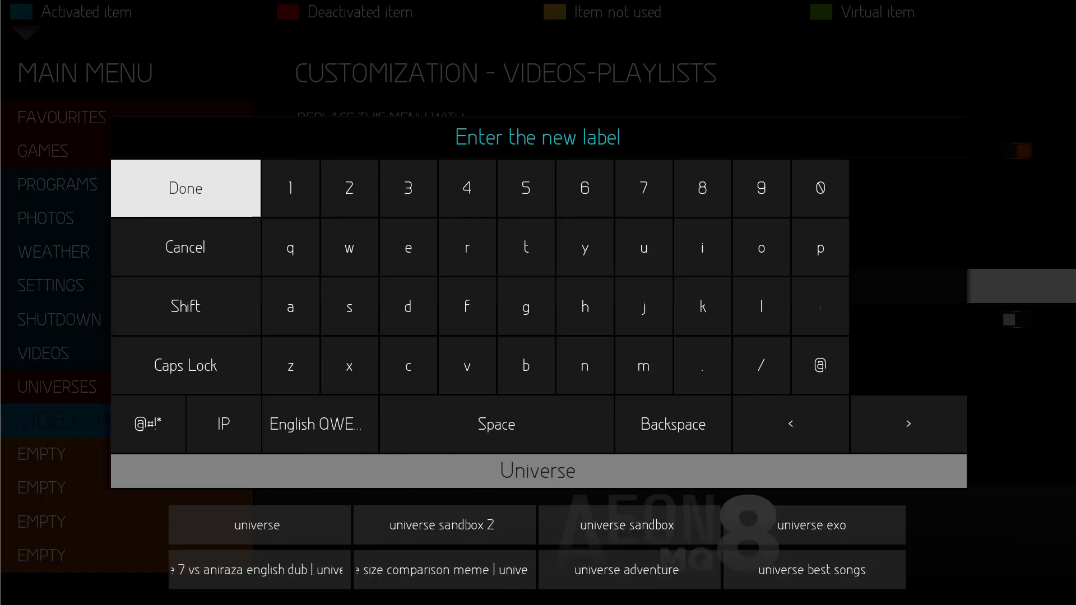
pyautogui.press('Return')
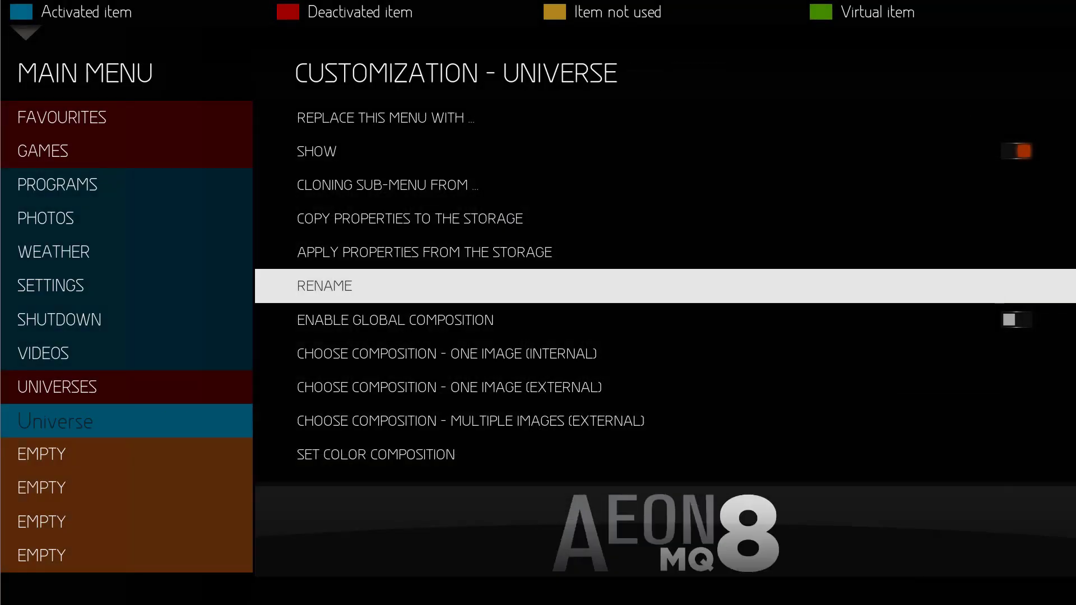
pyautogui.press('Left')
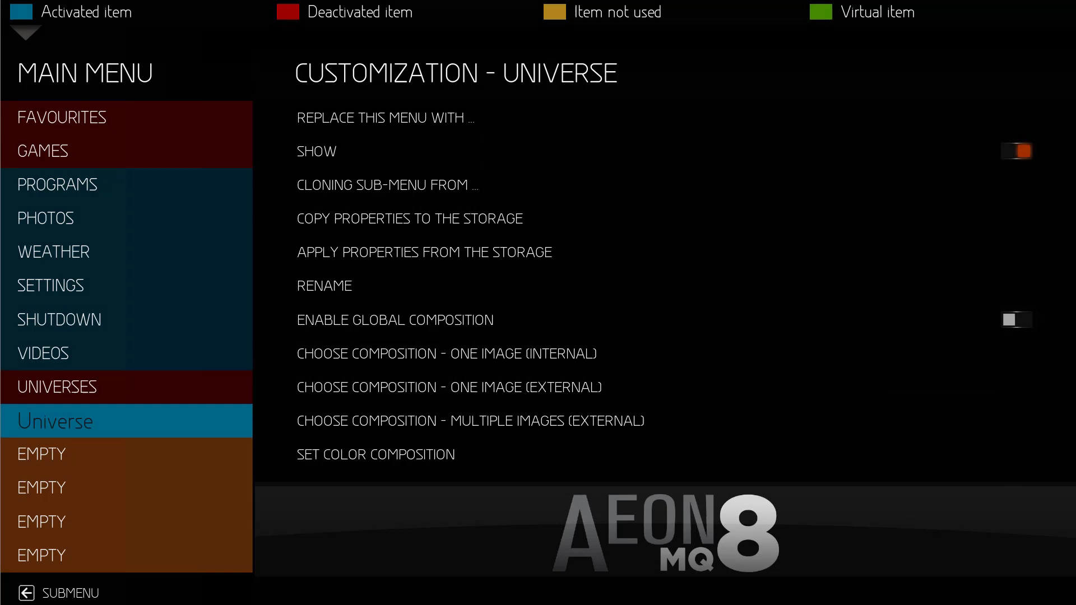
pyautogui.press('Up')
pyautogui.press('Down')
pyautogui.press('Right')
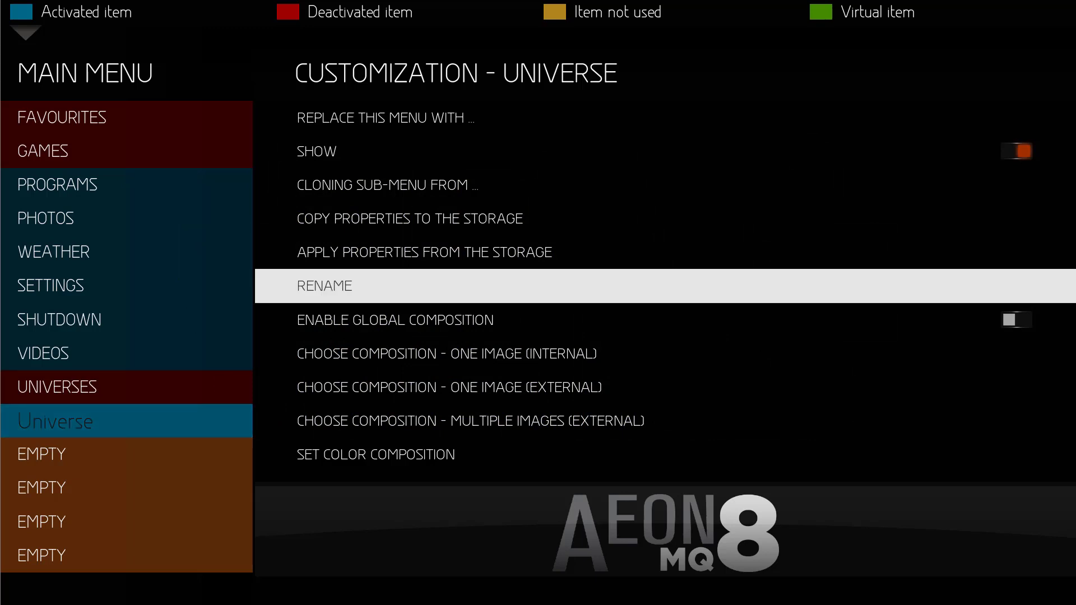
pyautogui.press('Up')
pyautogui.press('Up')
pyautogui.press('Up')
pyautogui.press('Down')
pyautogui.press('Down')
pyautogui.press('Down')
pyautogui.press('Down')
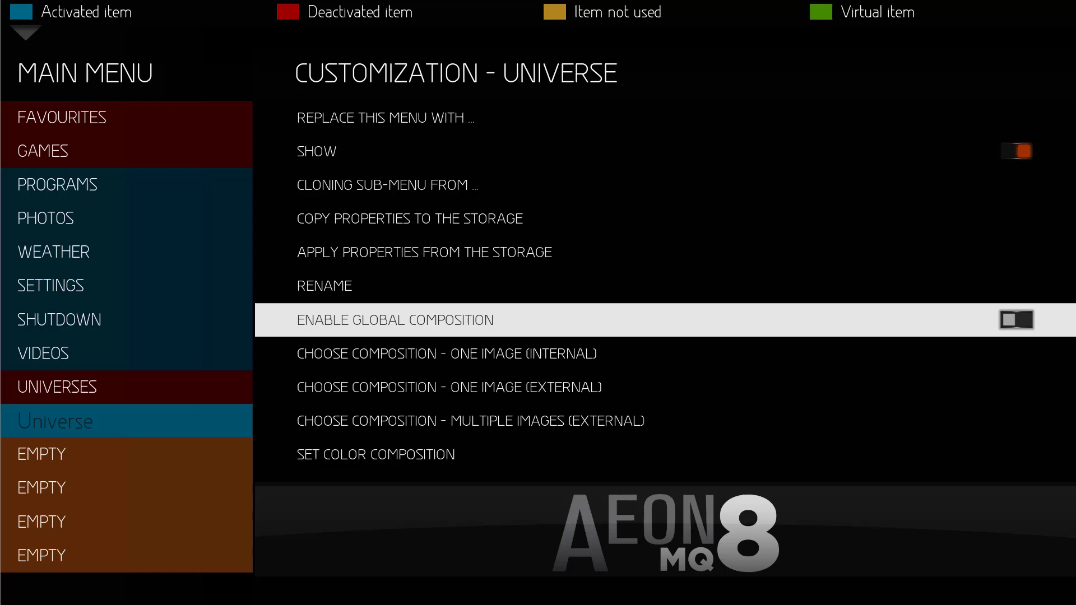
# Step: Open the submenu customization of the Universe main menu item at its first empty slot
pyautogui.press('Left')
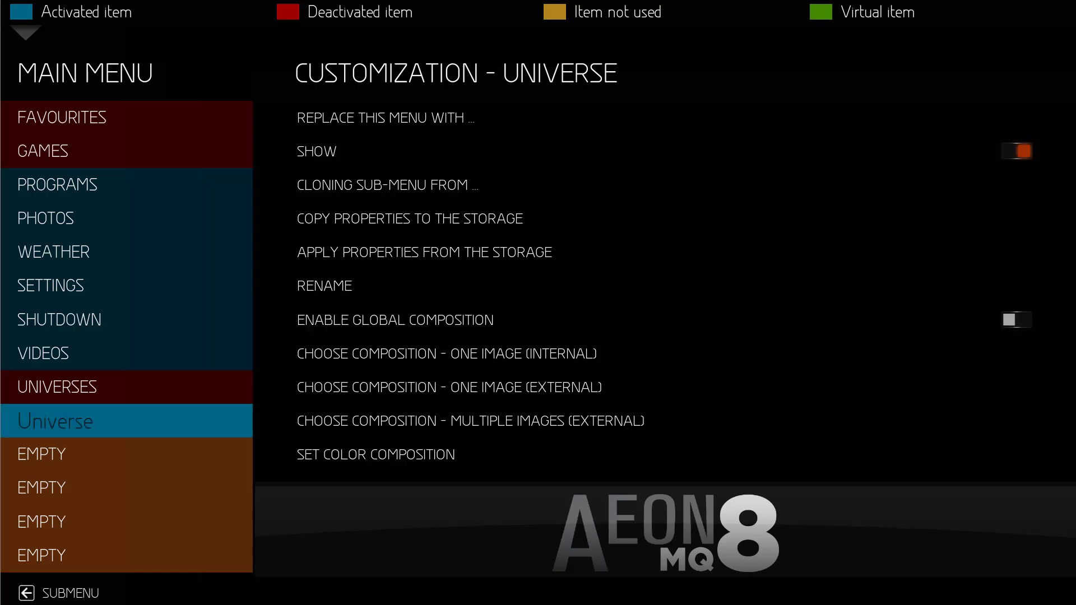
pyautogui.press('Left')
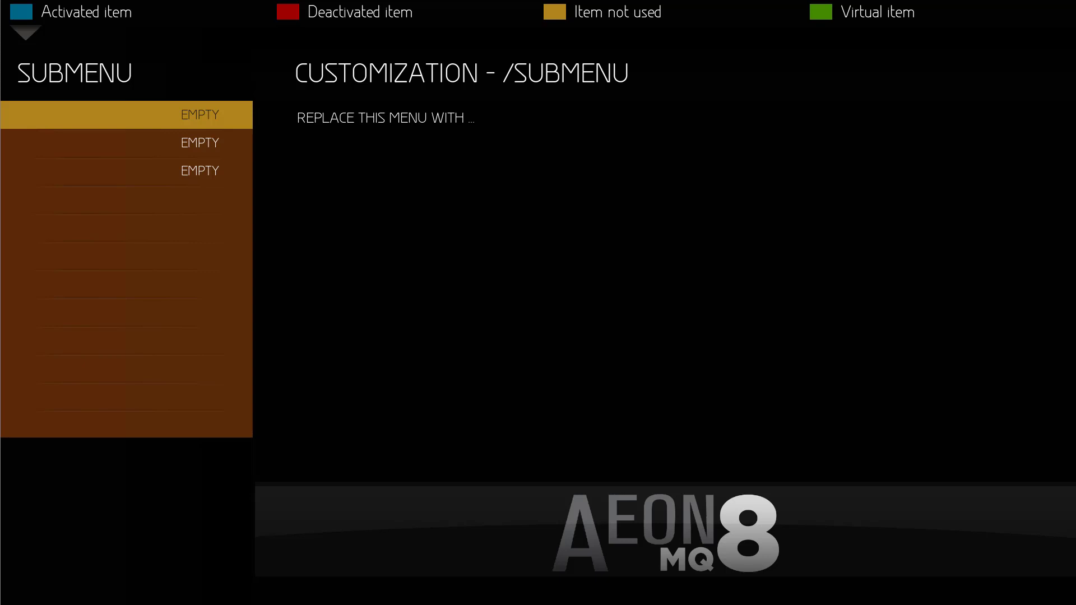
pyautogui.press('Down')
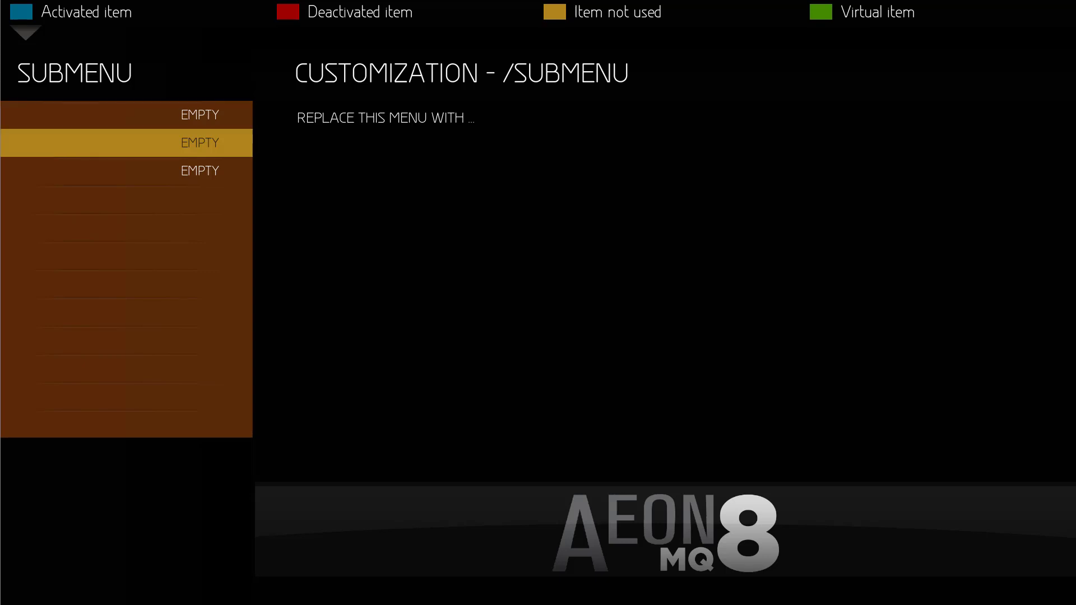
pyautogui.press('Up')
# Step: Replace the first empty submenu slot with the video playlist Marvel Cinematic Universe.xsp
pyautogui.press('Right')
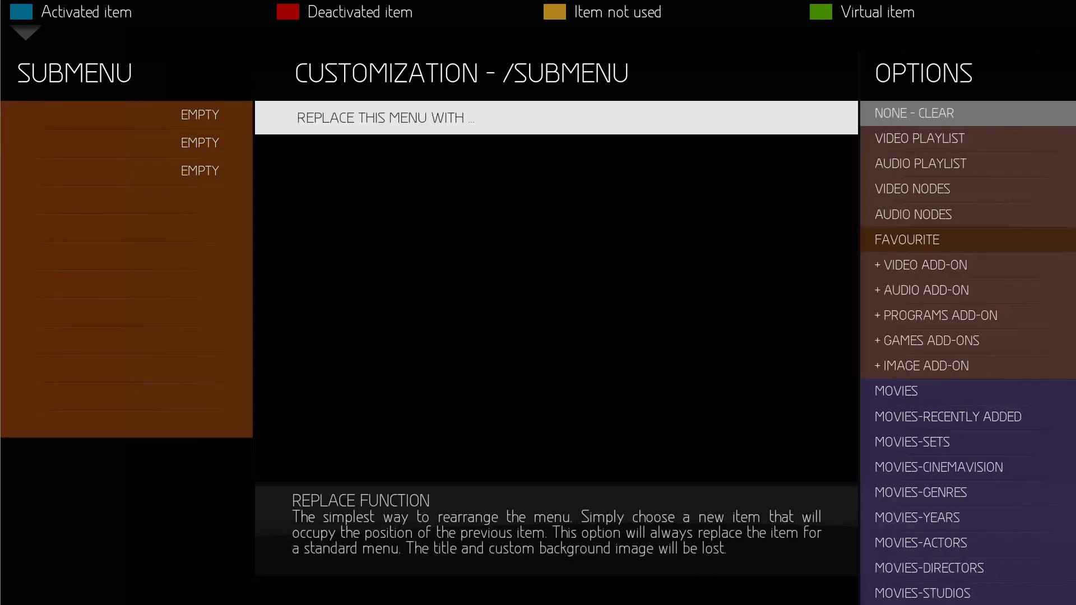
pyautogui.press('Right')
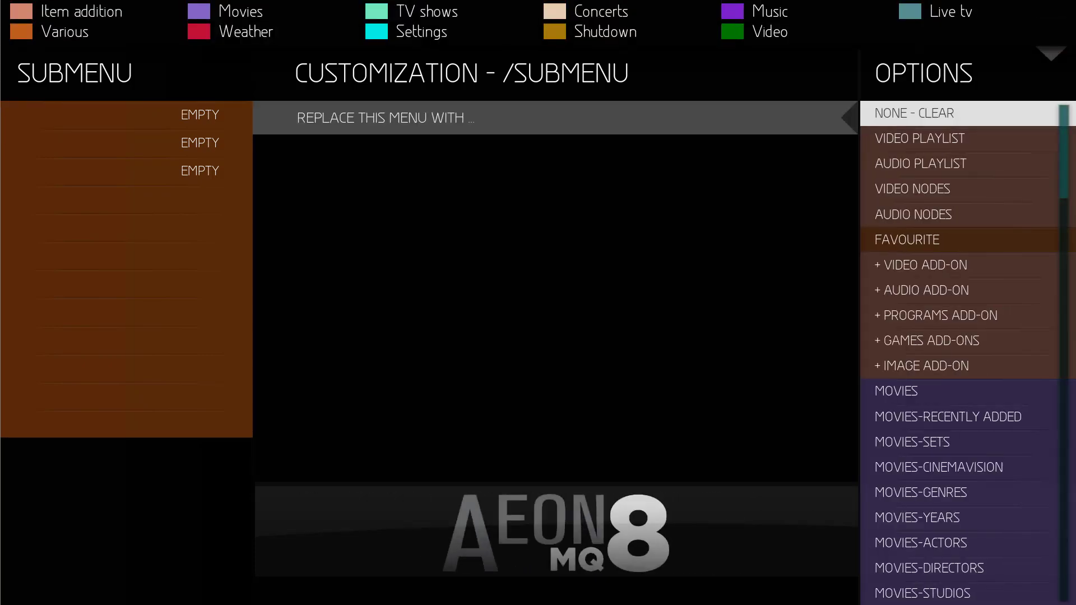
pyautogui.press('Down')
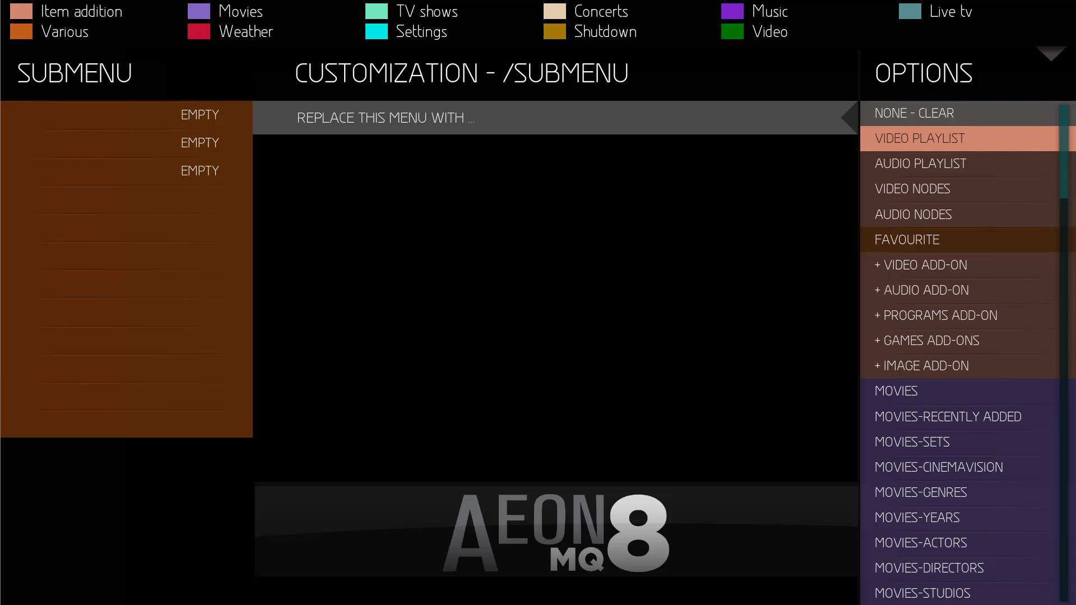
pyautogui.press('Return')
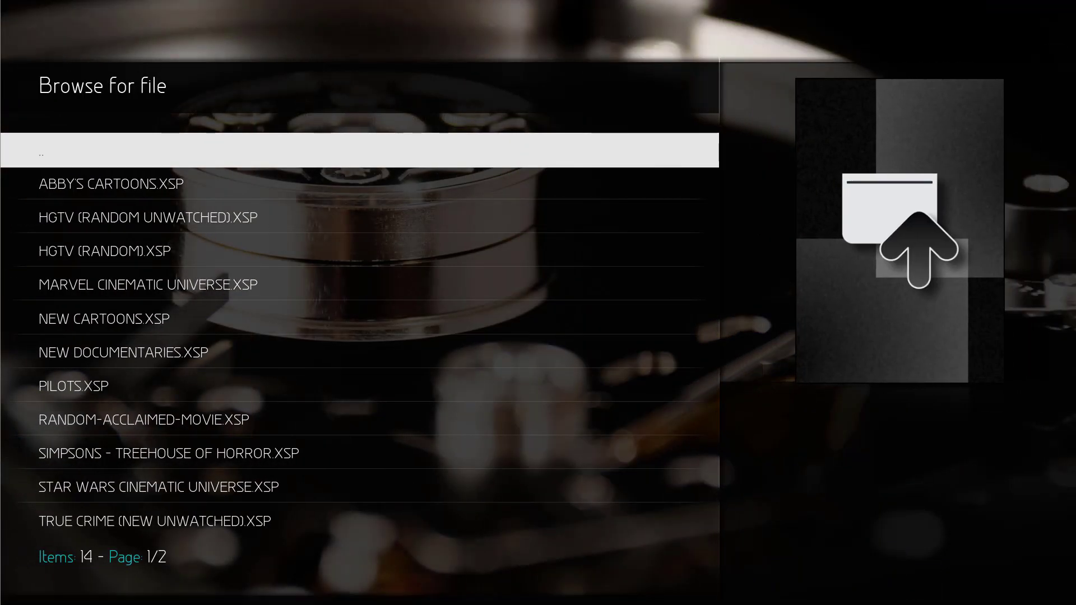
pyautogui.press('Down')
pyautogui.press('Down')
pyautogui.press('Down')
pyautogui.press('Down')
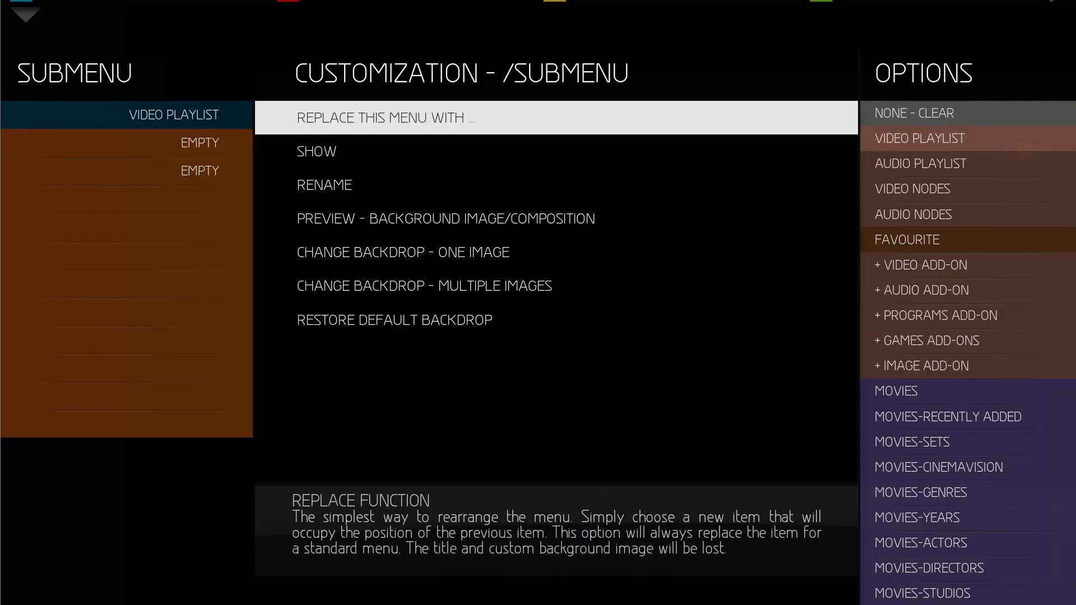
# Step: Rename the new video playlist submenu item to Marvel Cinematic Universe
pyautogui.press('Down')
pyautogui.press('Down')
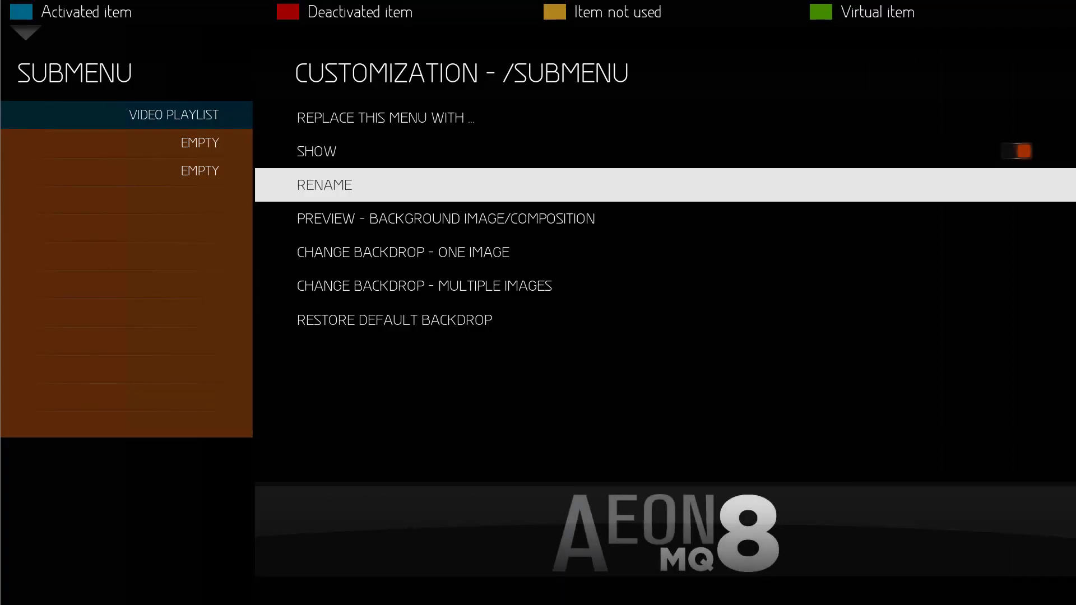
pyautogui.press('Return')
pyautogui.write('M')
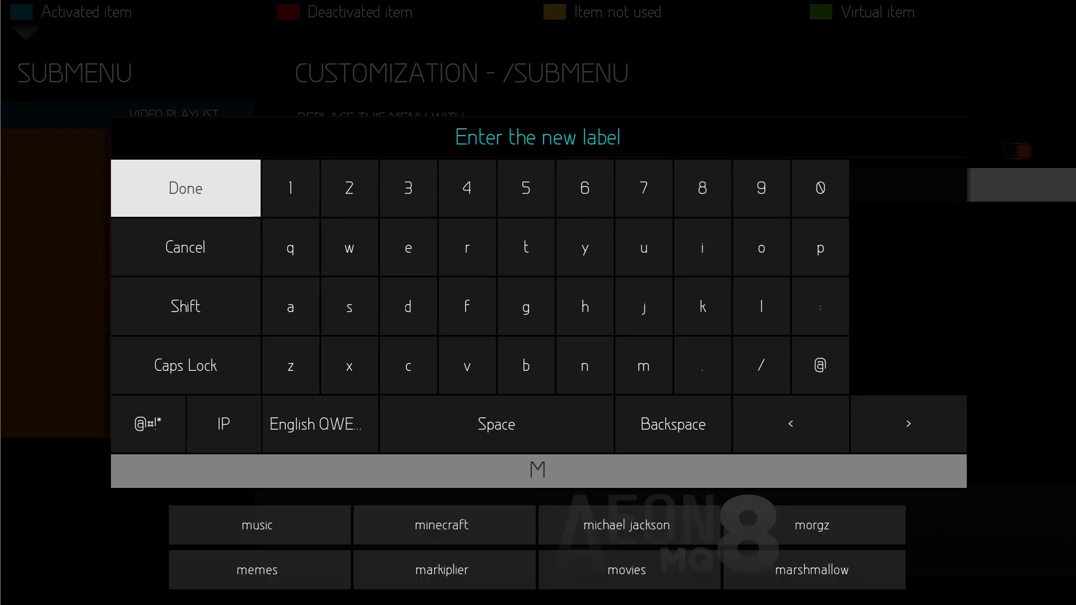
pyautogui.write('arvel Cine')
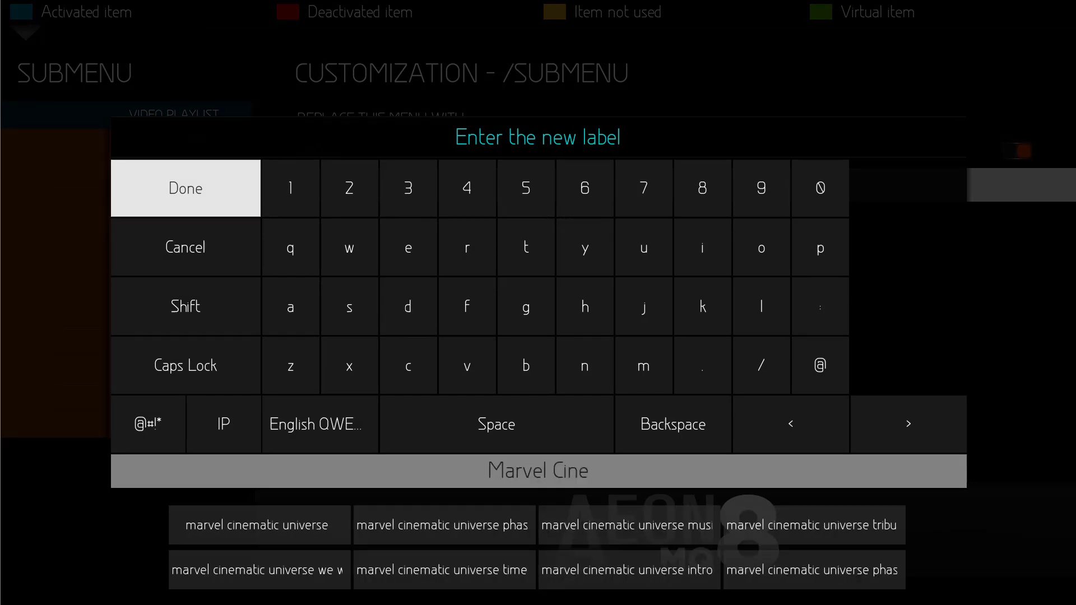
pyautogui.write('matic')
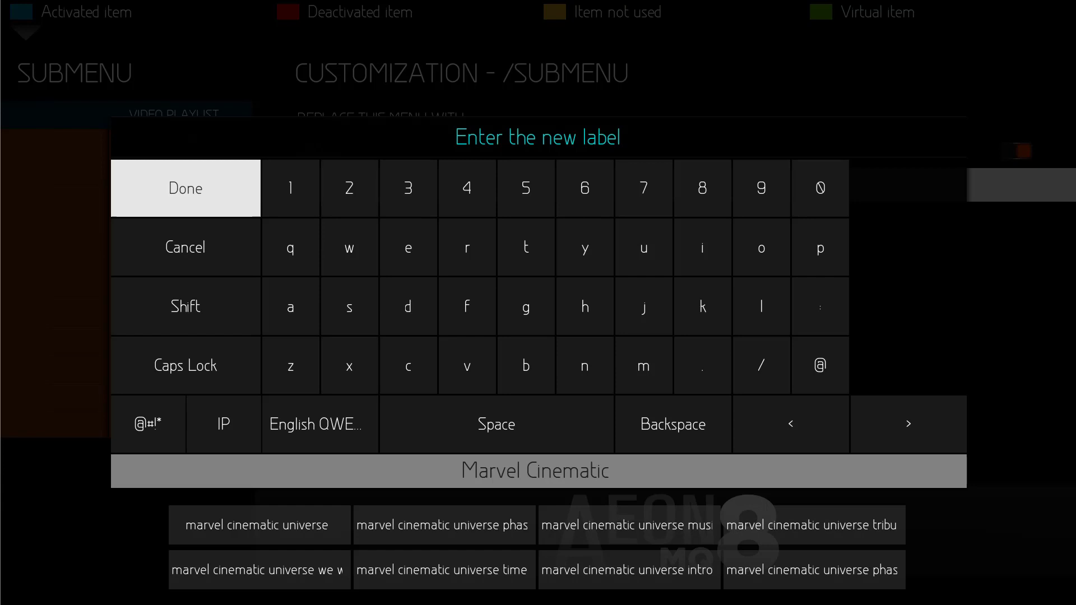
pyautogui.write(' Universe')
pyautogui.press('Return')
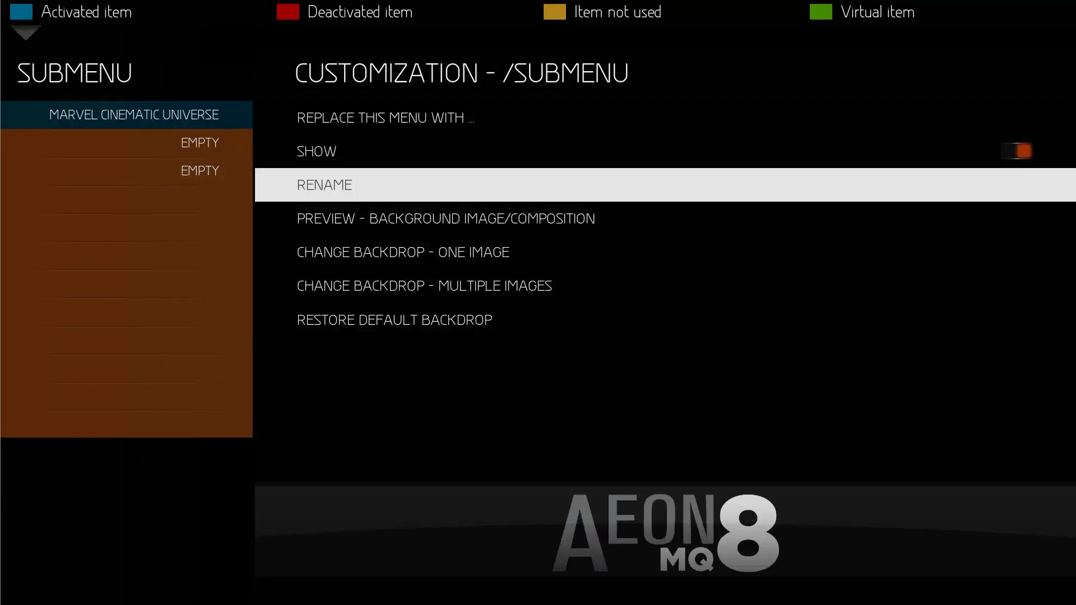
# Step: Leave the skin settings and open the Marvel Cinematic Universe playlist to view its movies
pyautogui.press('Escape')
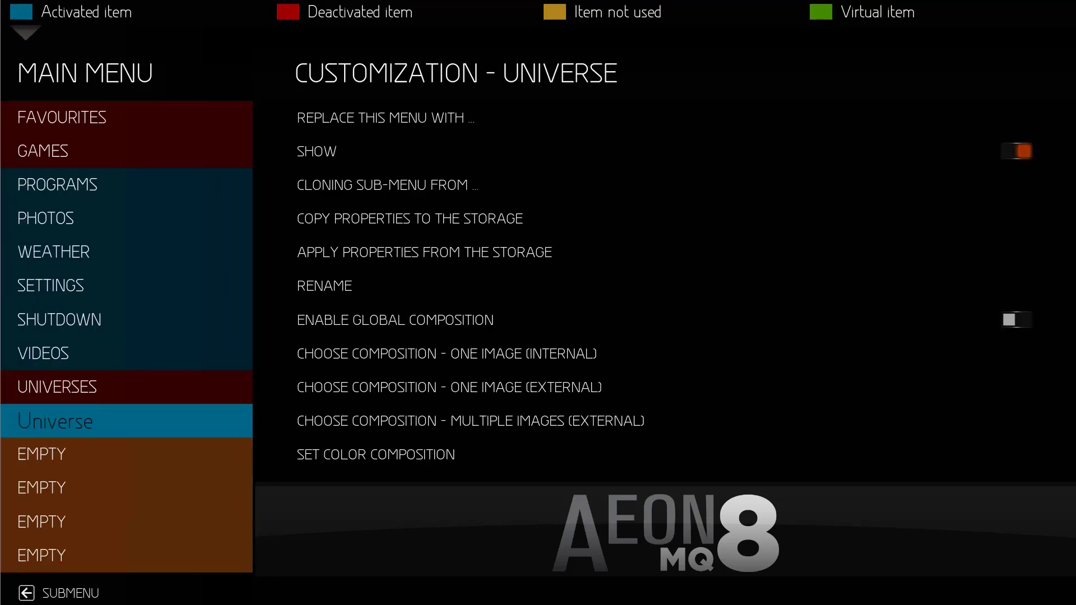
pyautogui.press('Escape')
pyautogui.press('Escape')
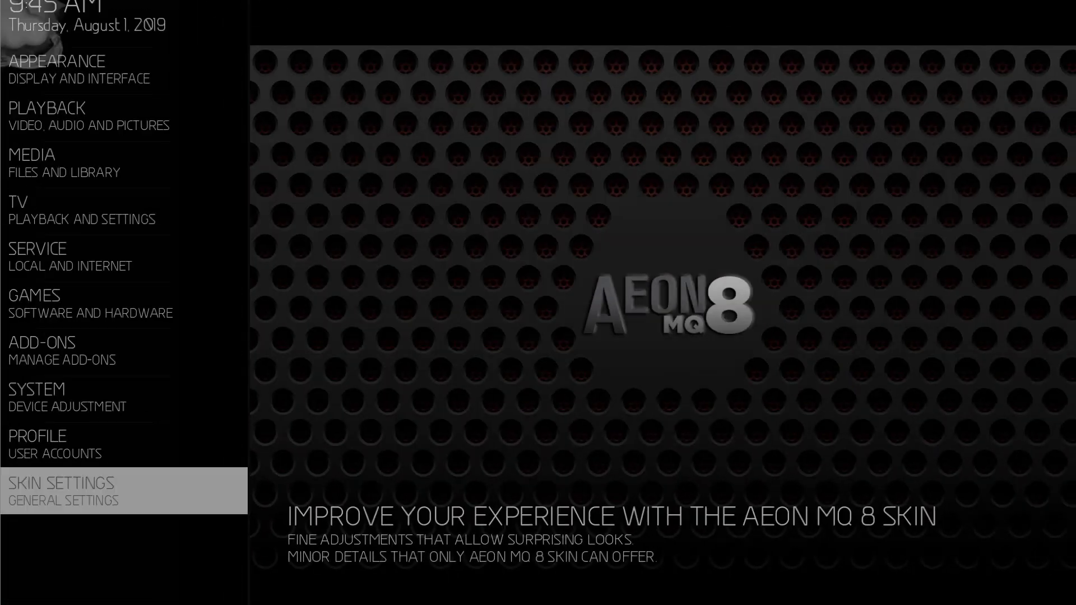
pyautogui.press('Escape')
pyautogui.press('Left')
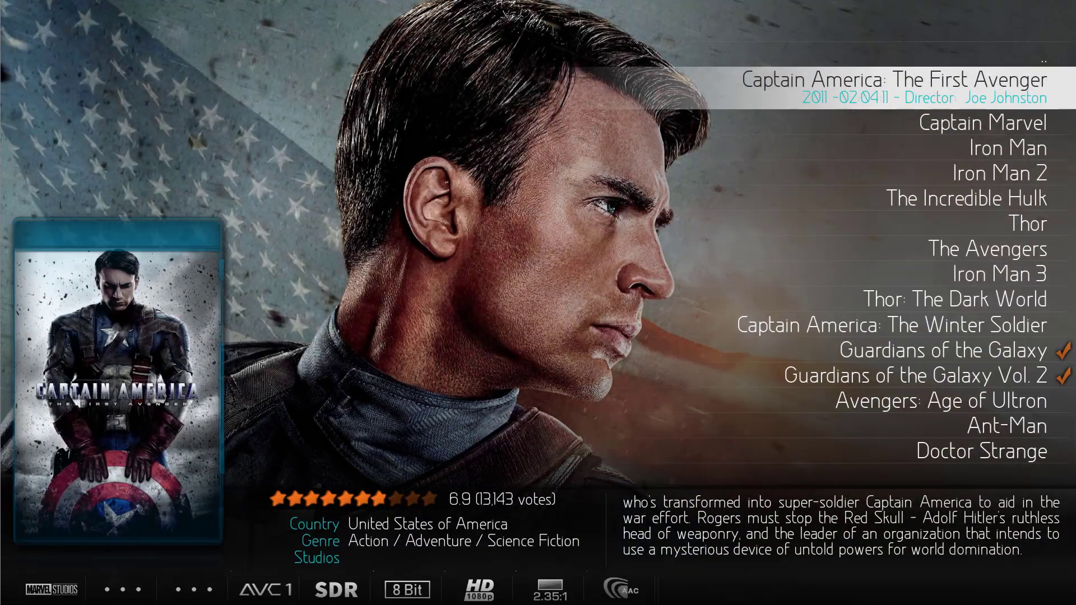
# Step: Return to the skin settings and reopen the main menu customization at the Universe item
pyautogui.press('Down')
pyautogui.press('Down')
pyautogui.press('Down')
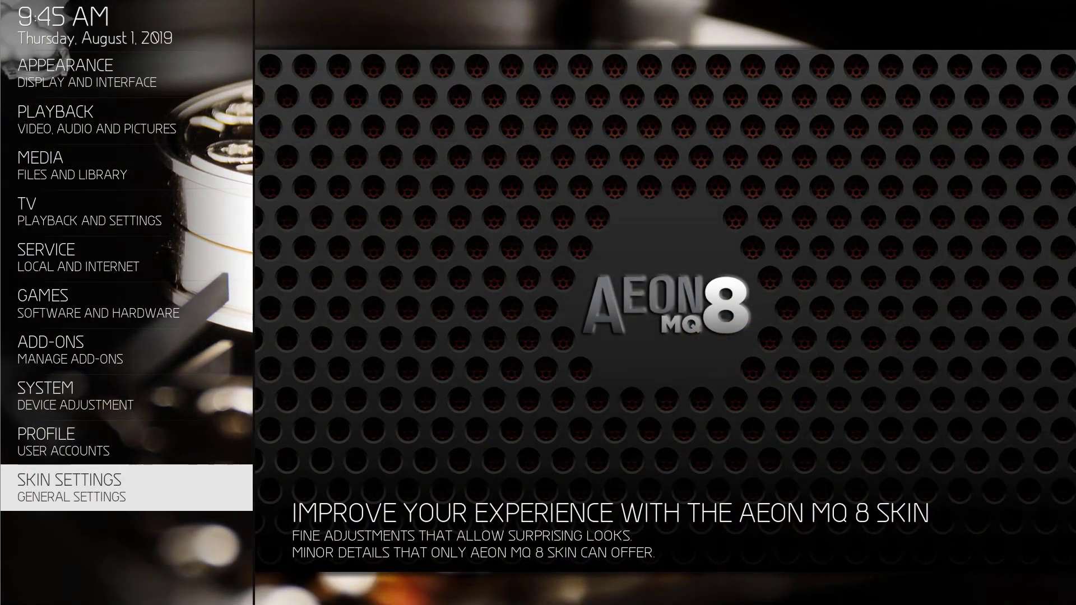
pyautogui.press('Return')
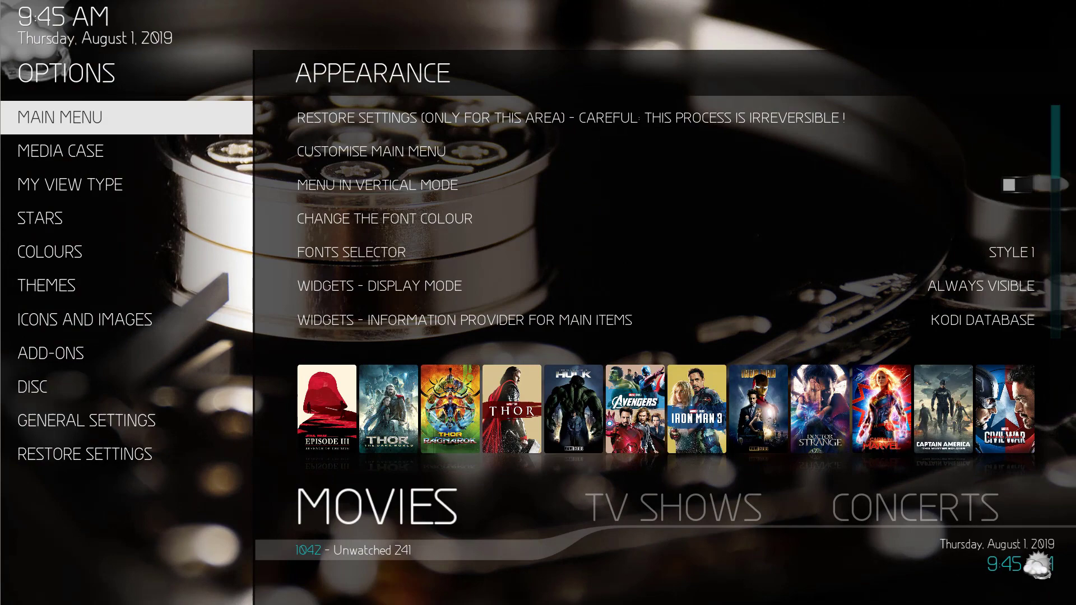
pyautogui.press('Right')
pyautogui.press('Return')
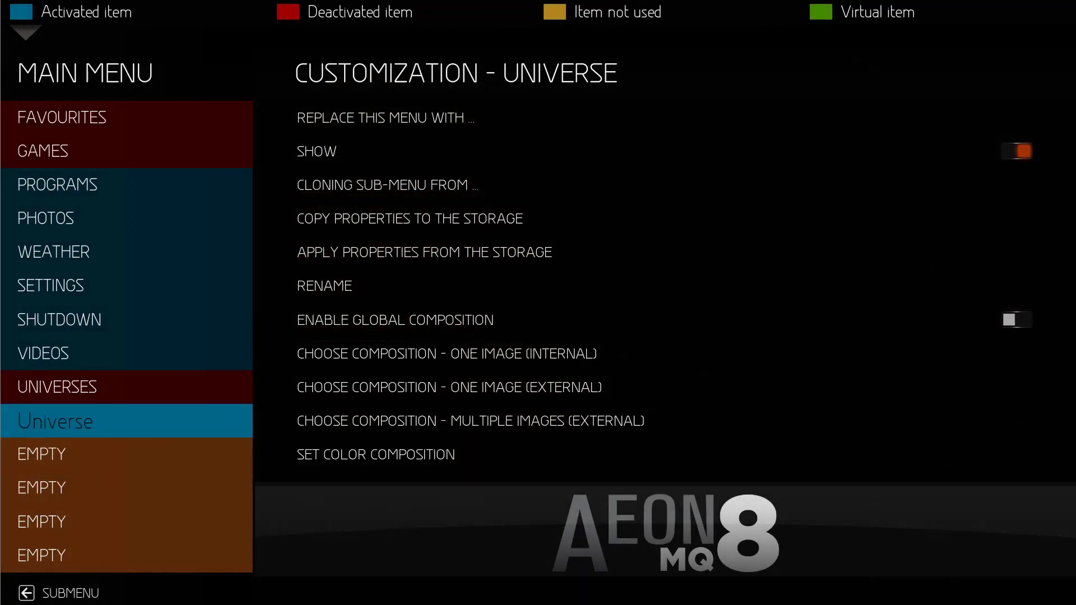
# Step: Examine the composition and backdrop options of the Universe main menu item, including Change Backdrop - Multiple Images, and leave the skin settings
pyautogui.press('Right')
pyautogui.press('Down')
pyautogui.press('Down')
pyautogui.press('Down')
pyautogui.press('Down')
pyautogui.press('Down')
pyautogui.press('Down')
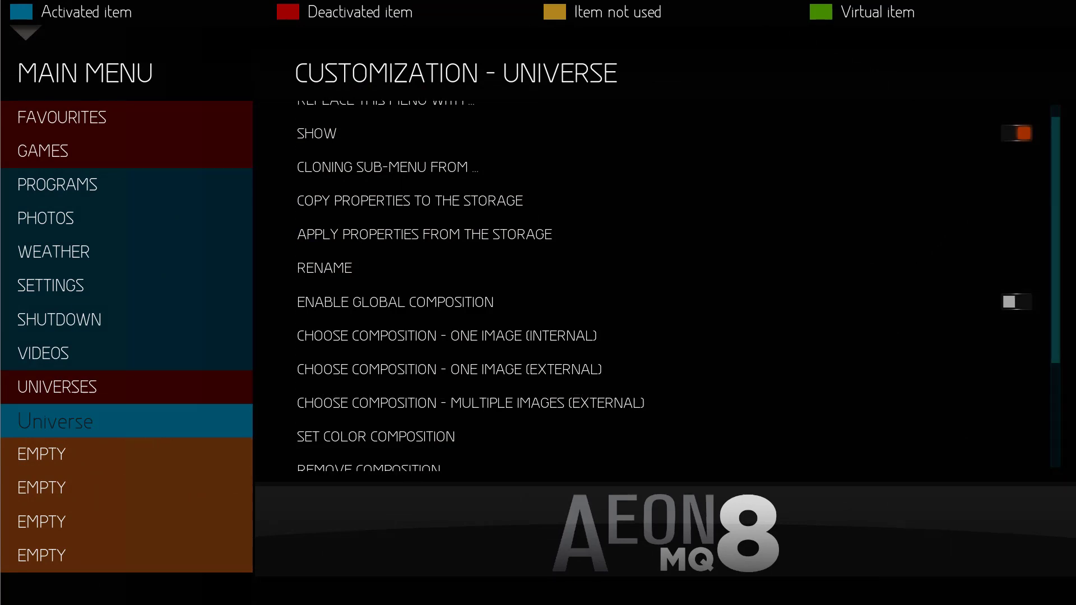
pyautogui.press('Return')
pyautogui.press('Escape')
pyautogui.press('Down')
pyautogui.press('Down')
pyautogui.press('Down')
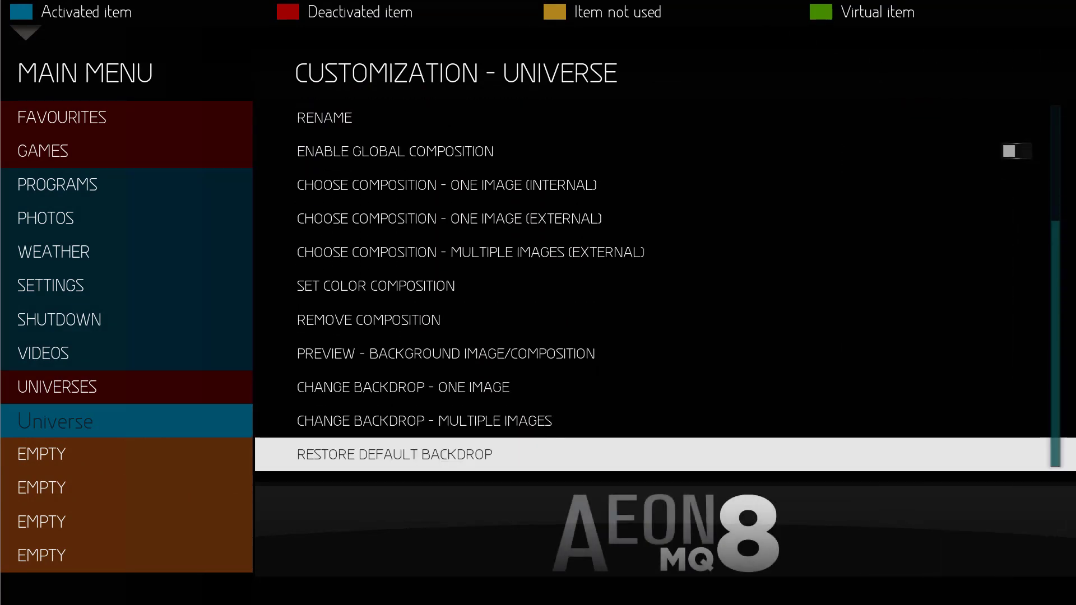
pyautogui.press('Up')
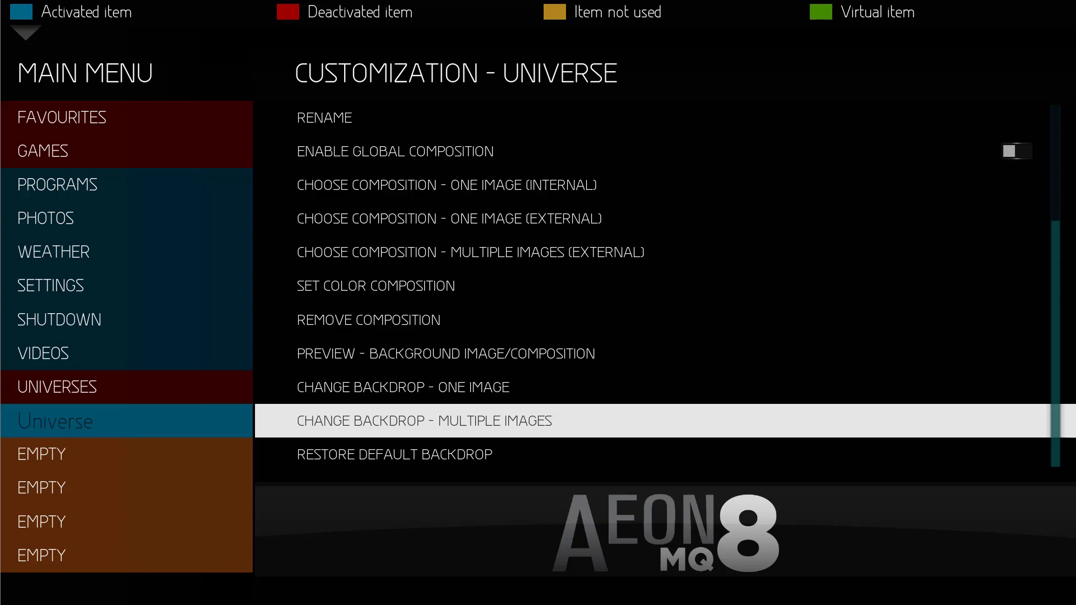
pyautogui.press('Return')
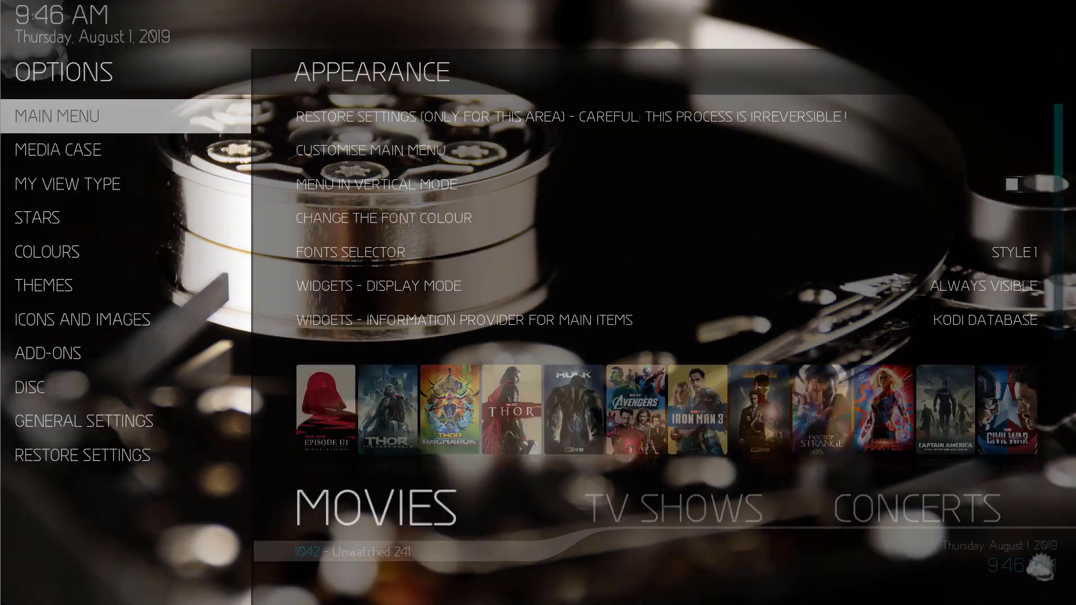
pyautogui.press('Escape')
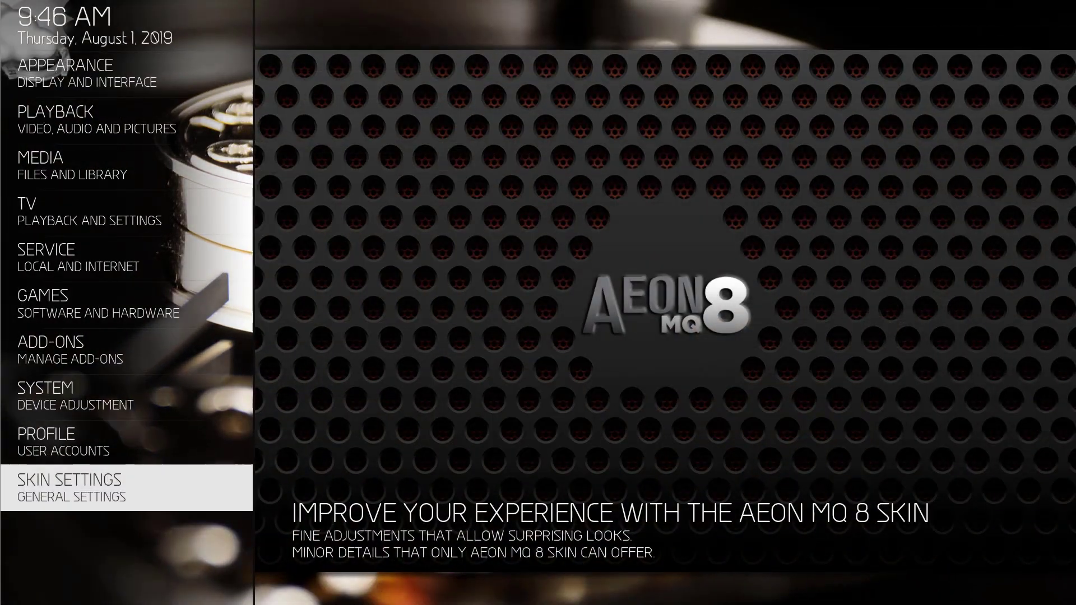